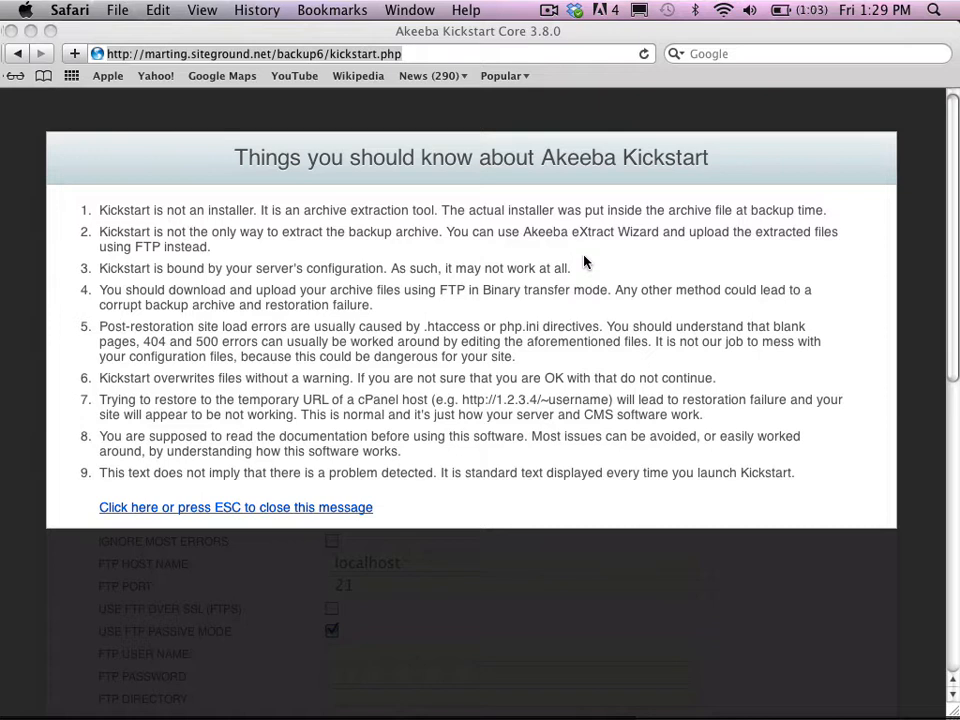
- Highlight the kickstart.php portion of the page address, then the backup6/kickstart.php path
click(436, 56)
click(430, 55)
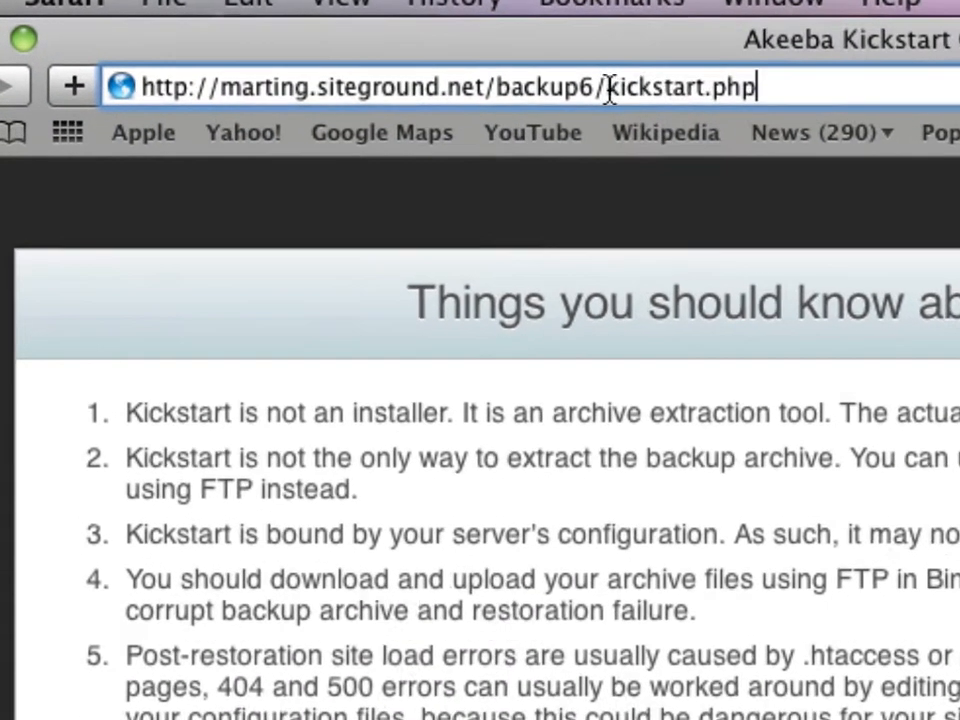
drag(488, 74, 618, 88)
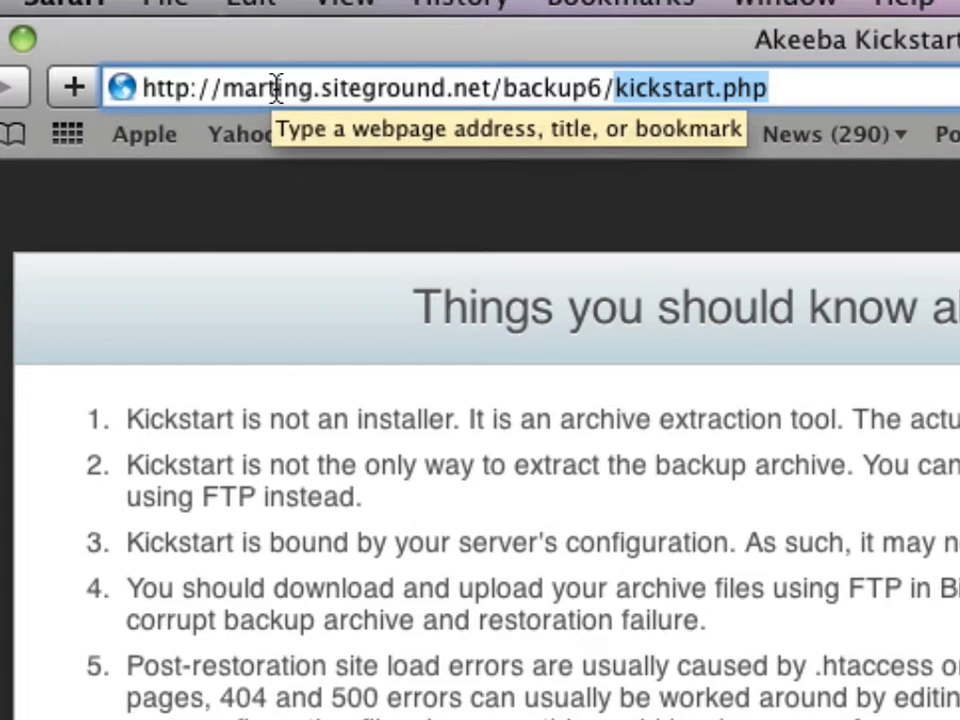
click(503, 92)
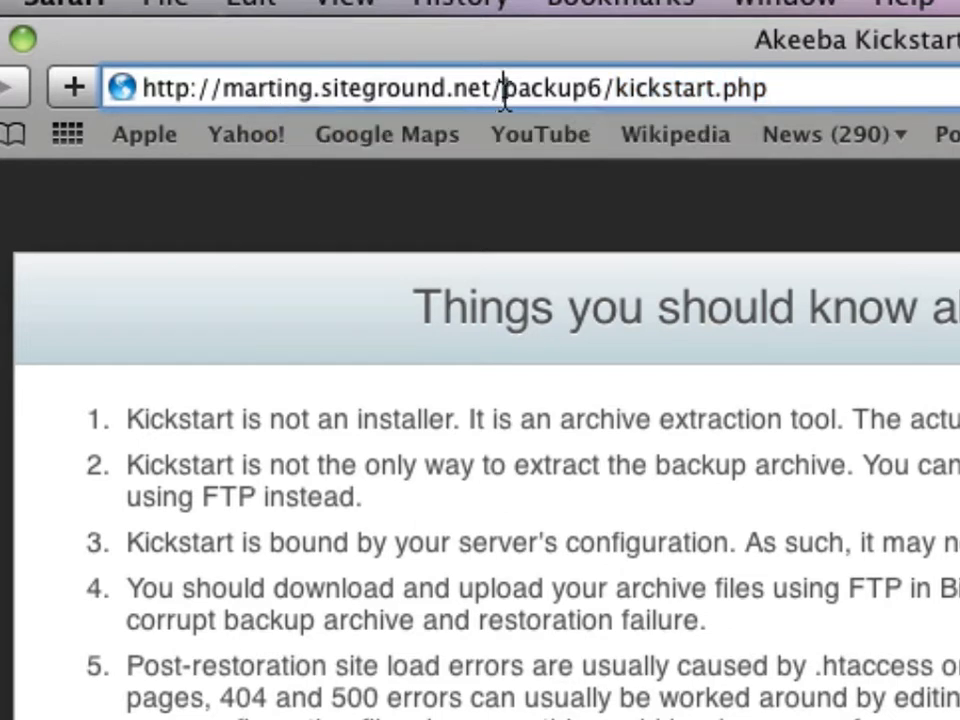
drag(505, 95, 793, 101)
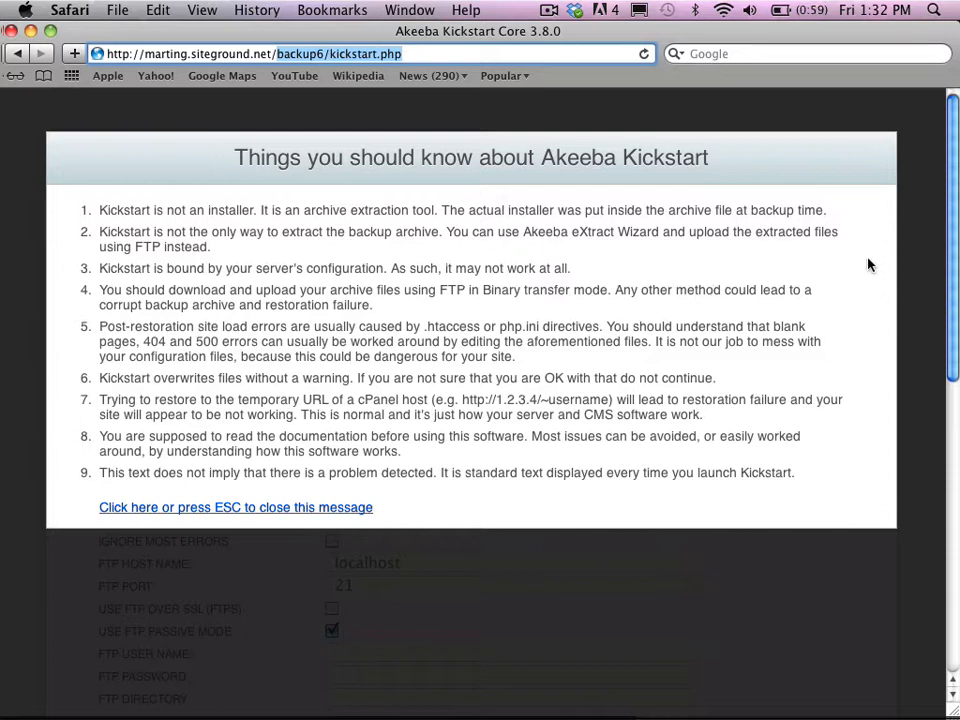
- Dismiss the Kickstart notice, set Write to files to Directly, and start the archive extraction
click(317, 510)
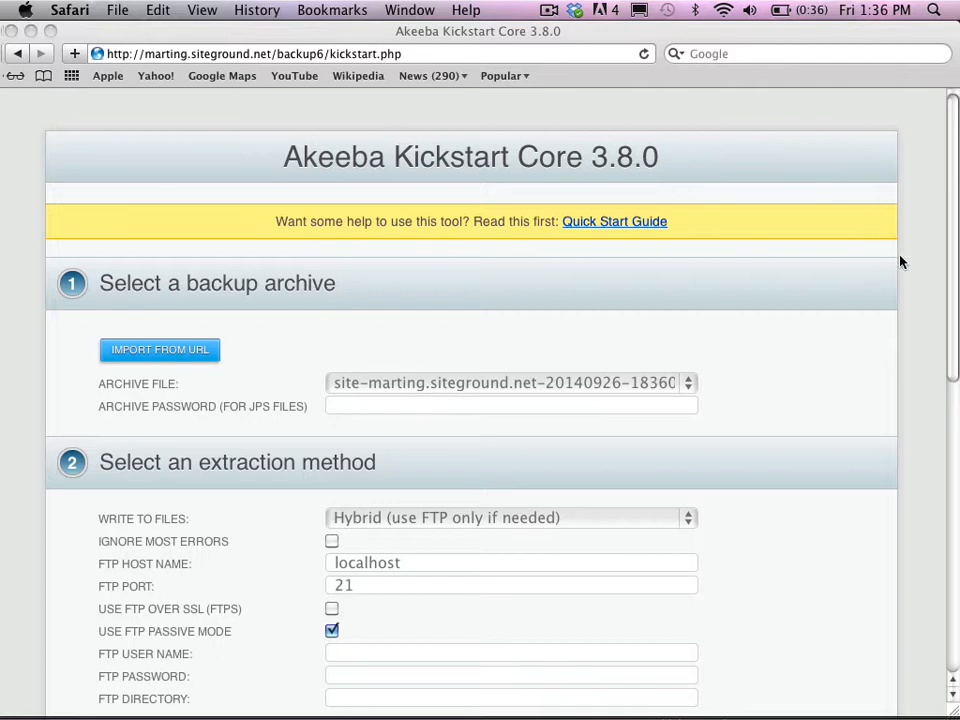
click(954, 295)
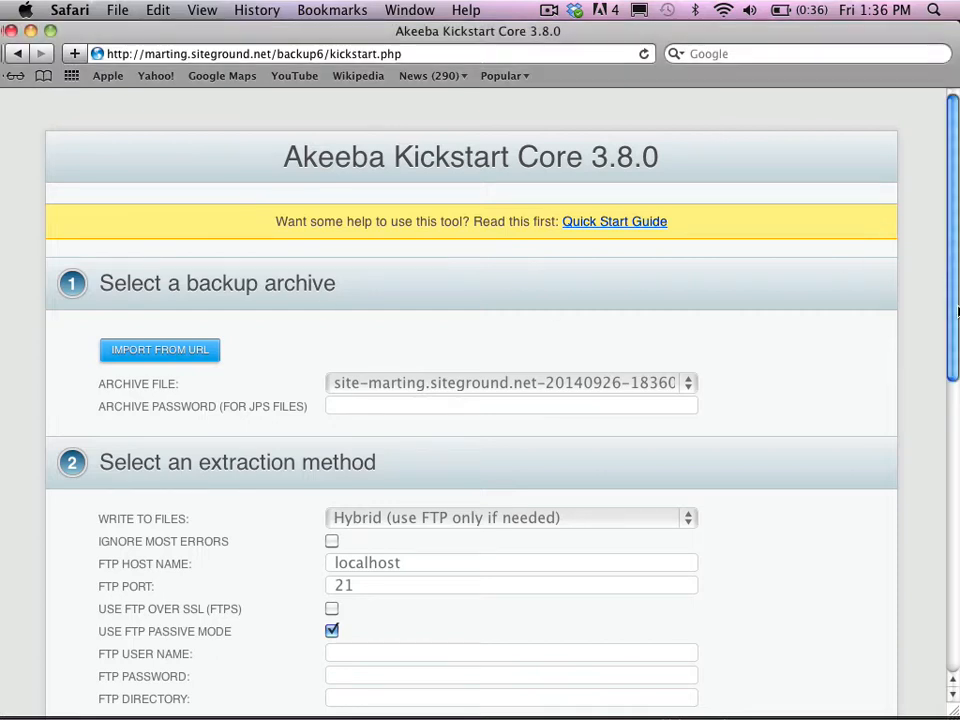
drag(954, 332, 956, 453)
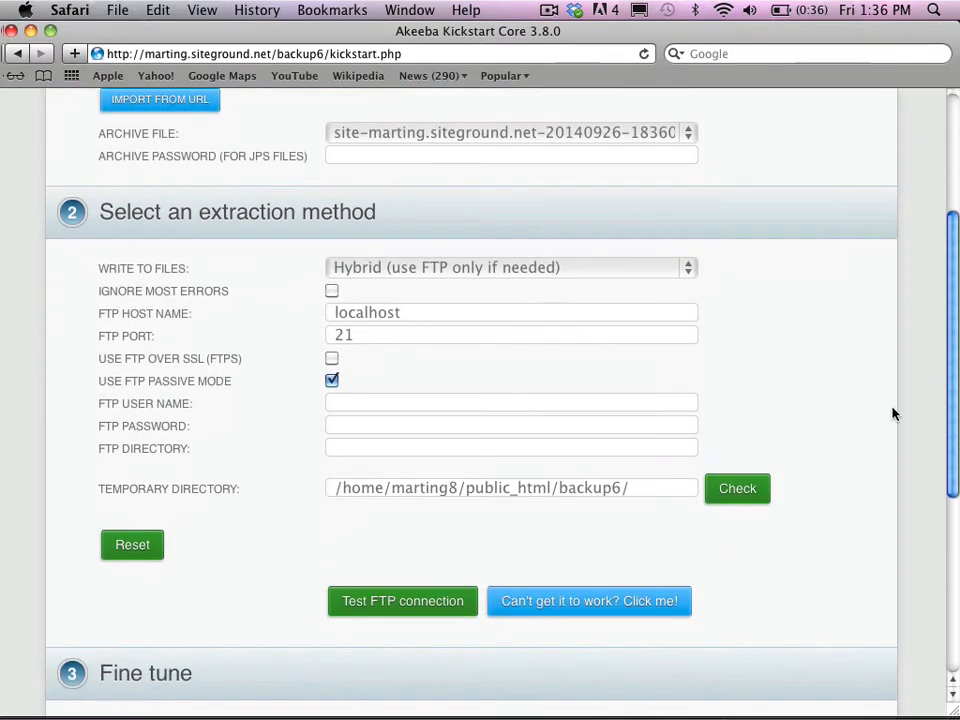
click(685, 270)
click(628, 292)
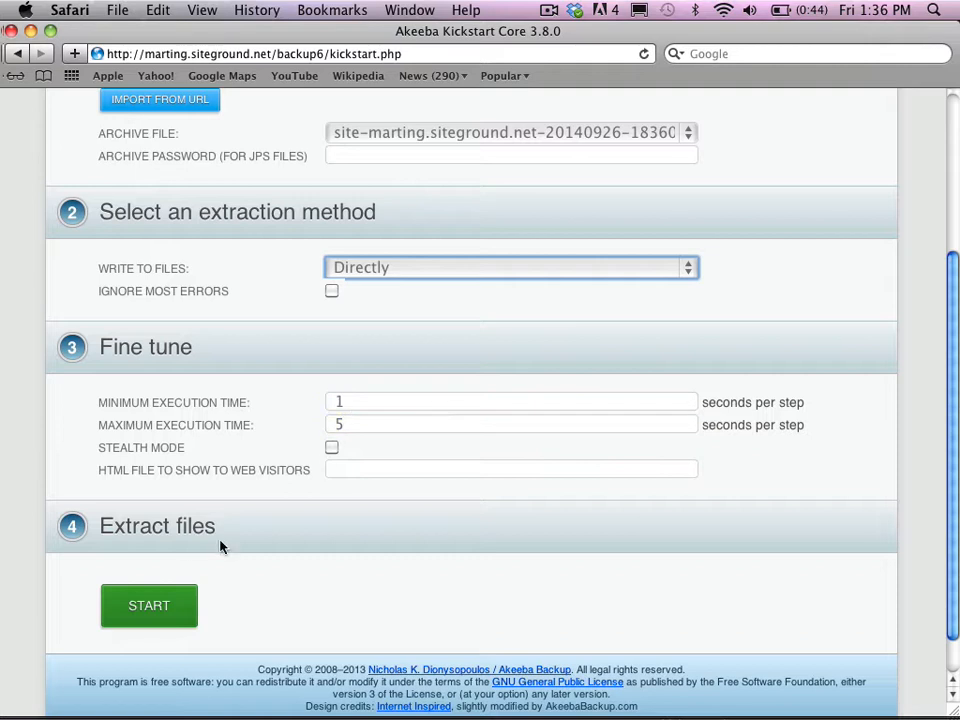
click(163, 610)
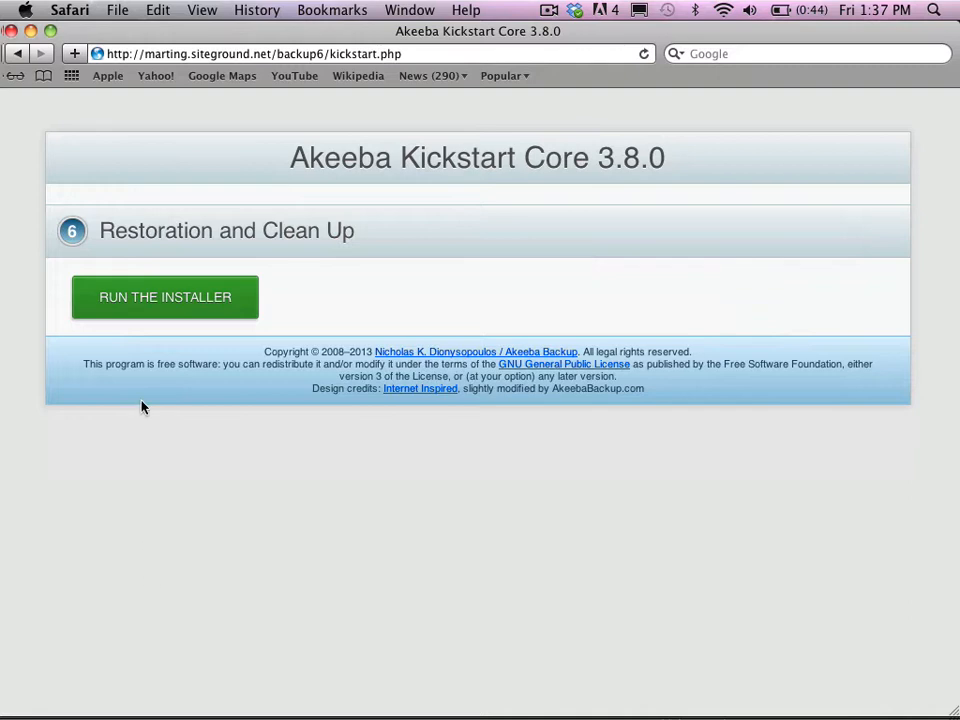
- Launch ANGIE and scroll through its pre-installation check, recommended settings and backup information
click(172, 313)
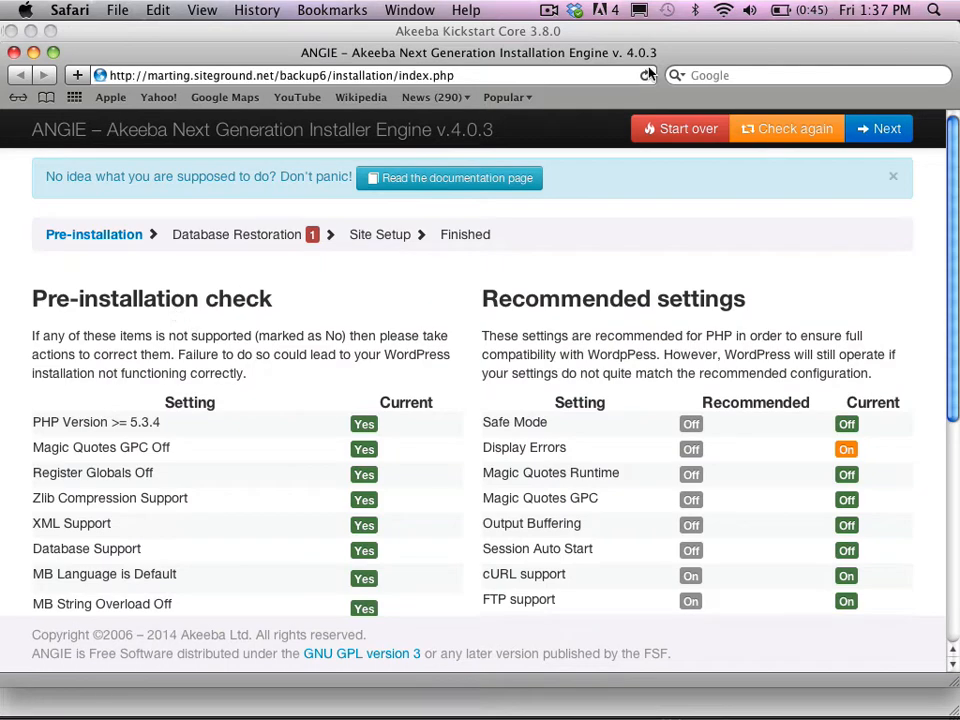
drag(673, 63, 668, 41)
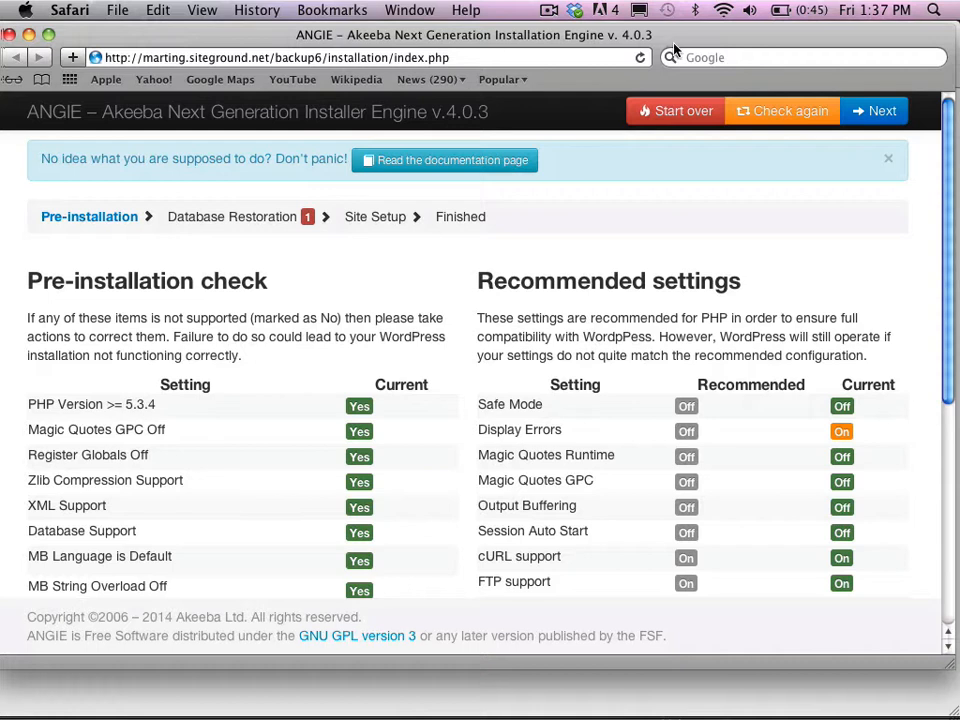
scroll(945, 190, down, 1)
drag(945, 190, 945, 218)
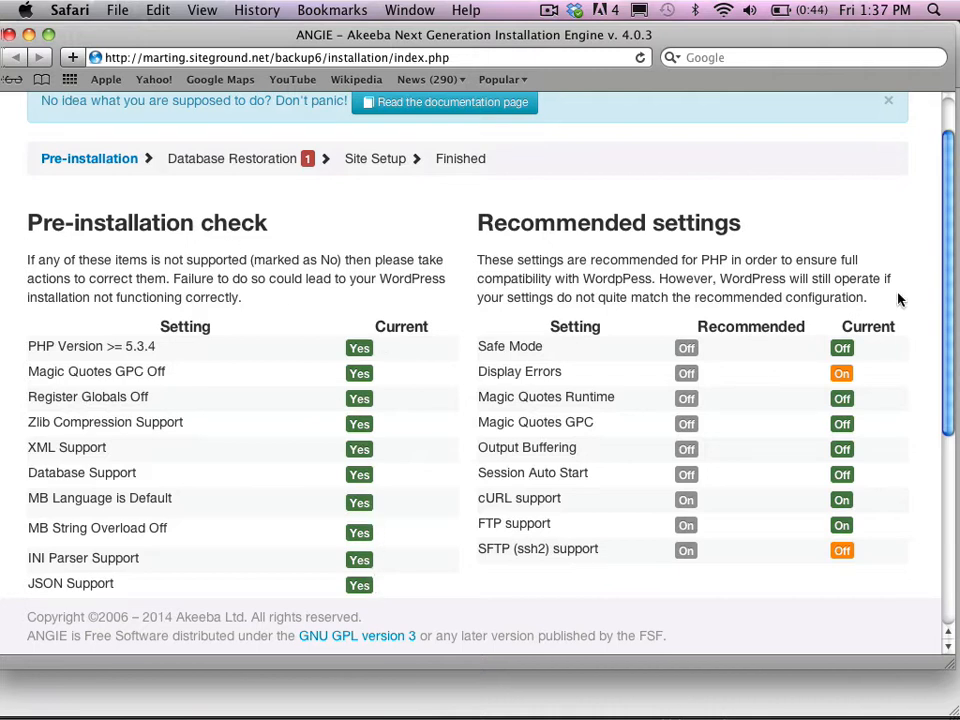
drag(948, 300, 953, 355)
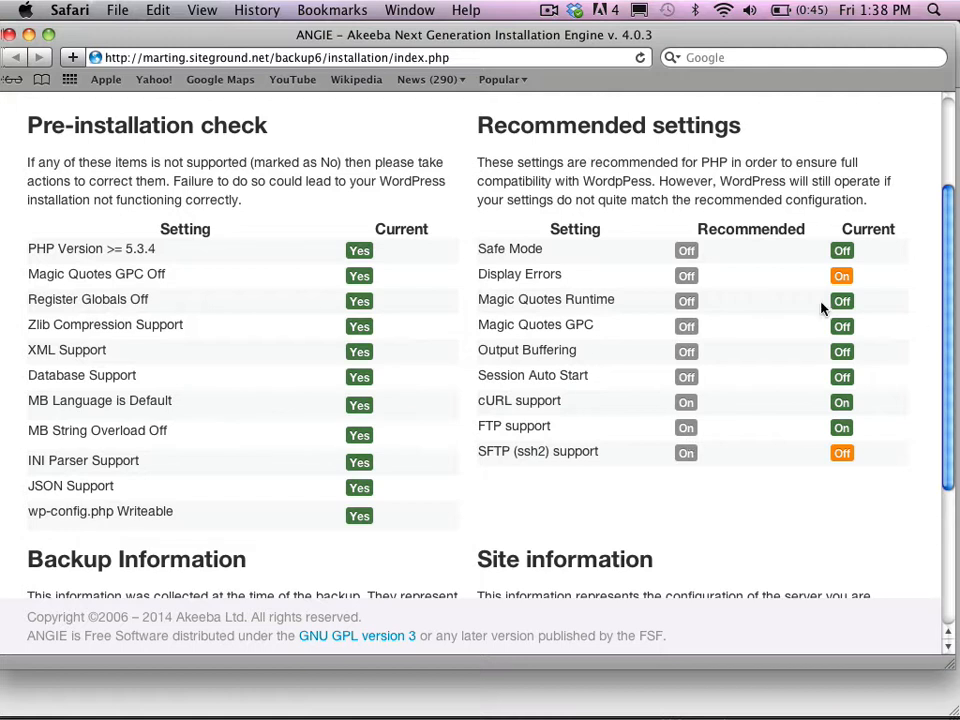
drag(949, 333, 954, 493)
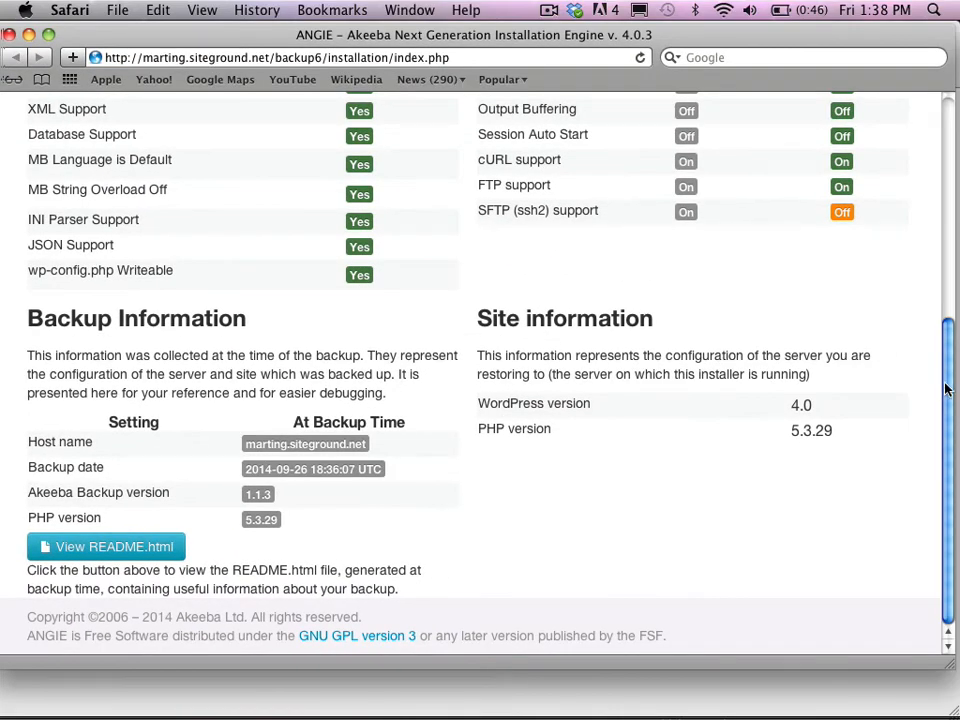
drag(948, 386, 952, 133)
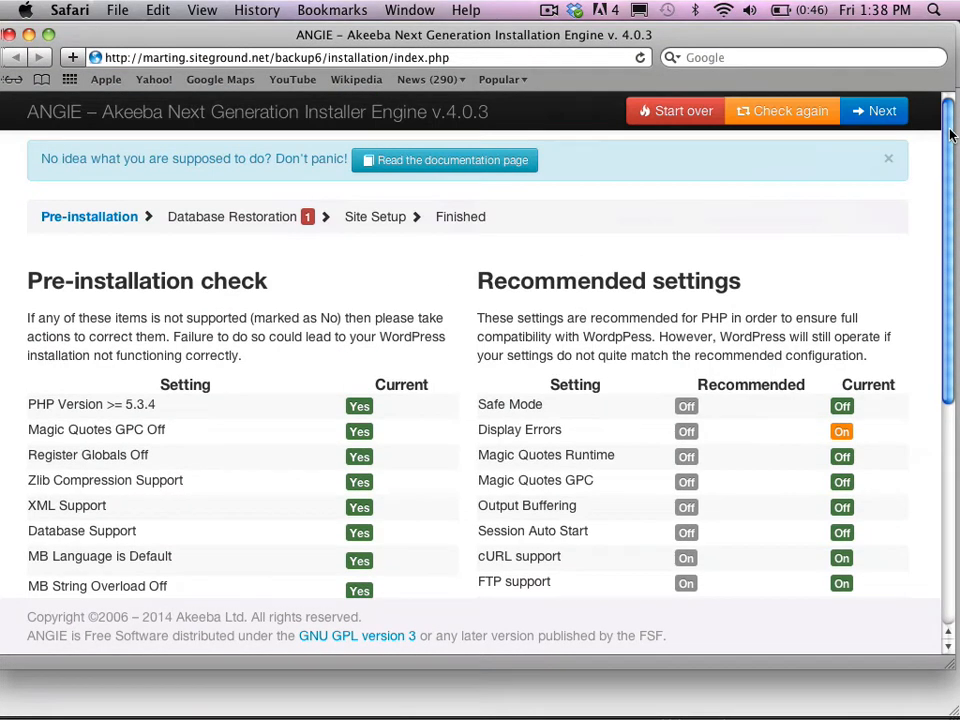
- Advance from ANGIE's pre-installation check to the Database Restoration step
click(880, 112)
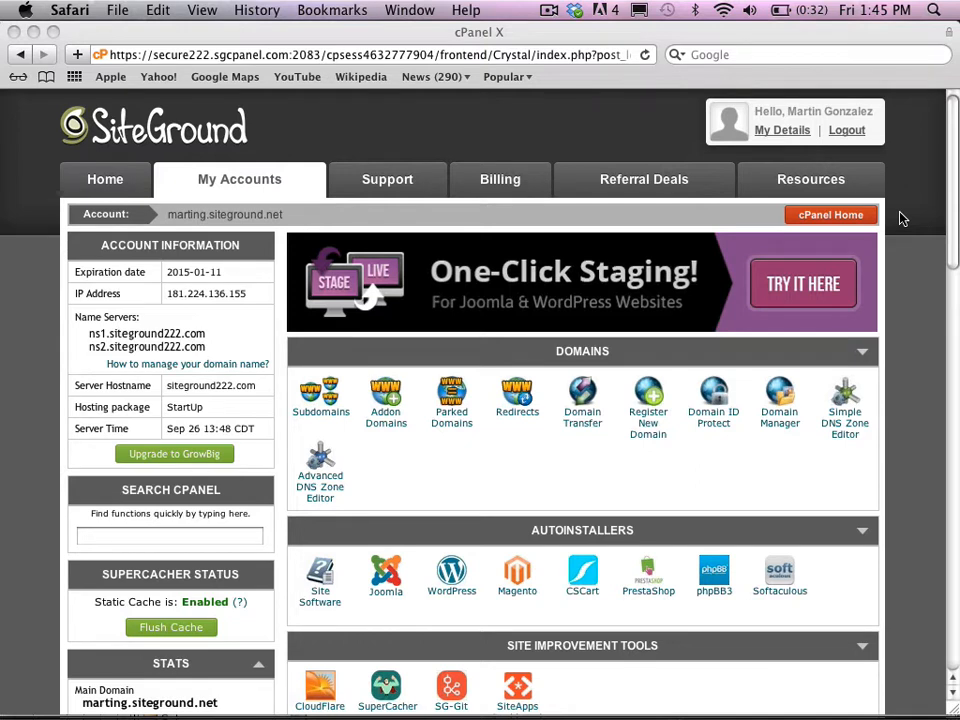
- Create a new database named backup6 with the MySQL Database Wizard
drag(951, 247, 951, 507)
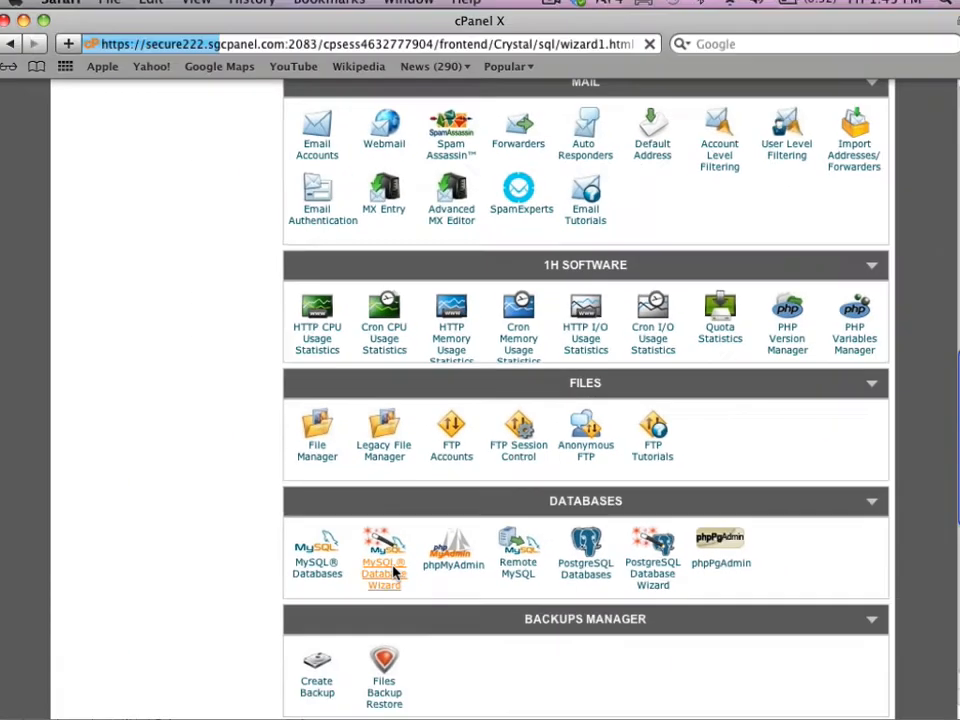
click(313, 645)
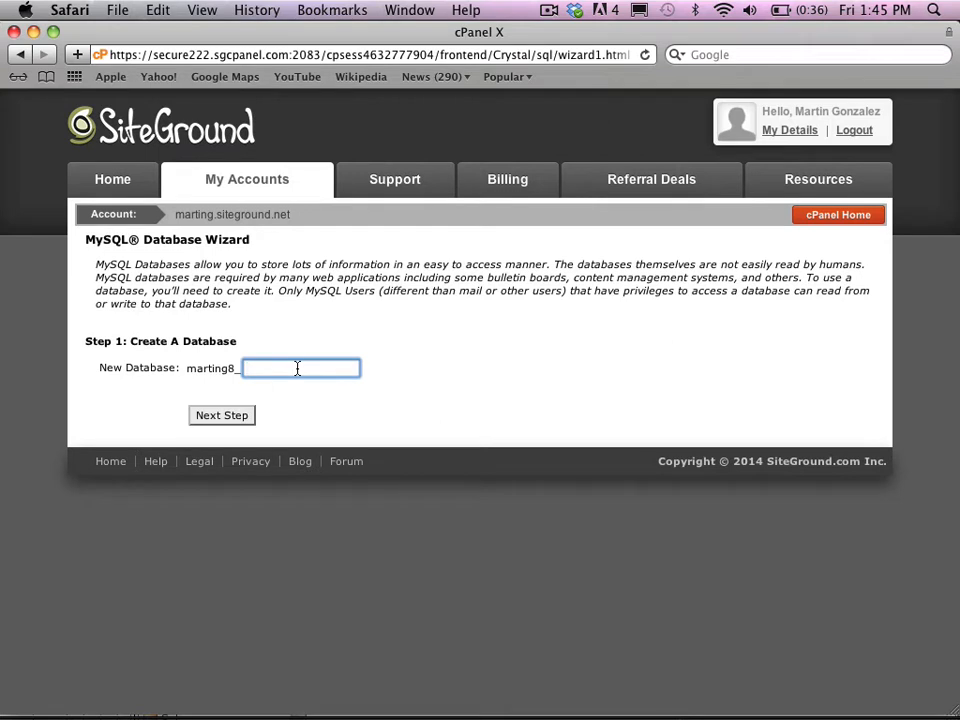
text(backup6)
click(228, 416)
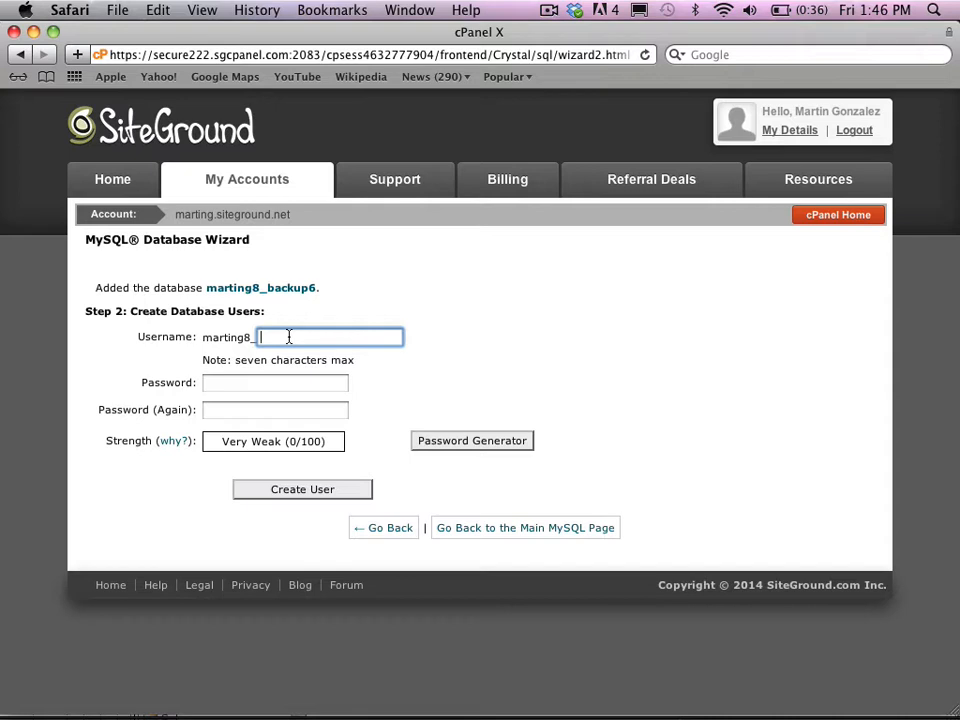
- Create database user backup6 with a password, correcting the mistyped confirmation
text(backup6)
click(271, 381)
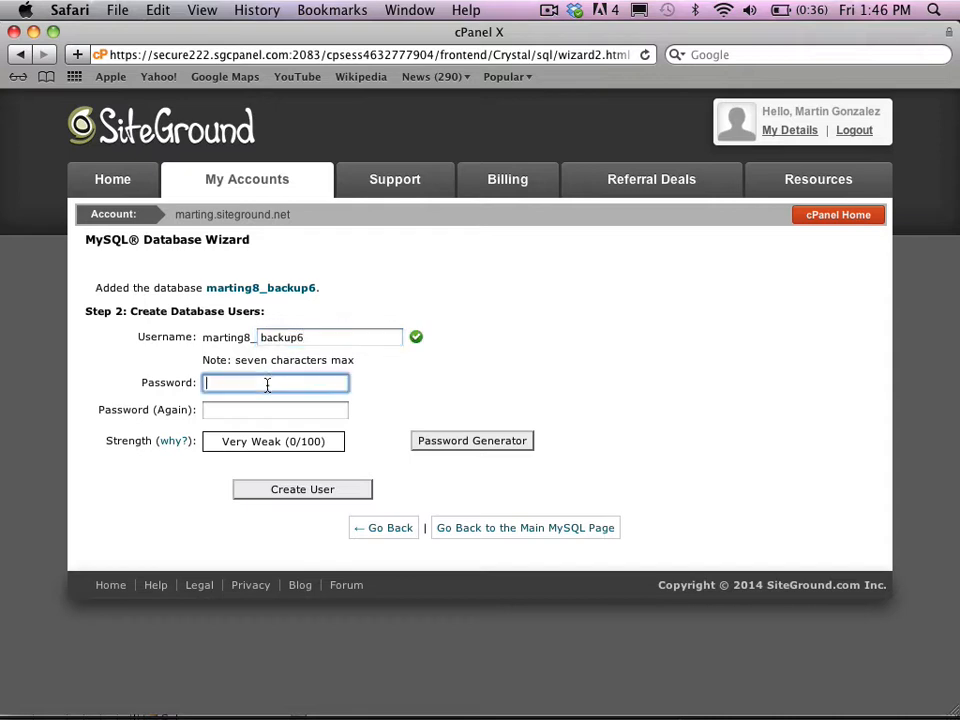
text(•••••••)
click(257, 415)
text(•••••••)
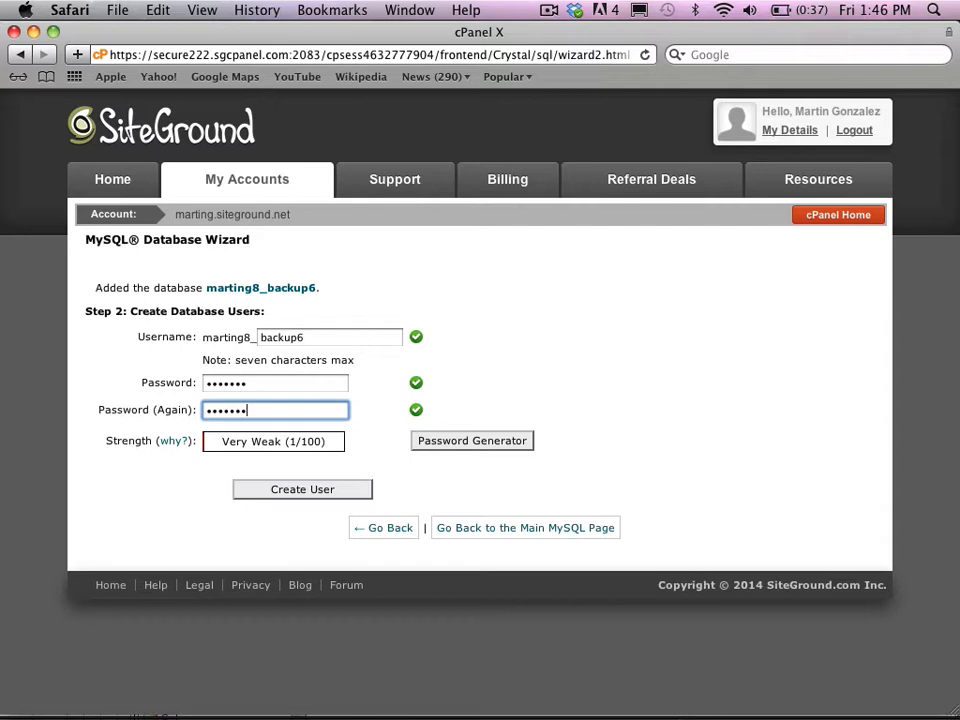
key(BackSpace)
key(BackSpace)
key(BackSpace)
key(BackSpace)
key(BackSpace)
key(BackSpace)
key(BackSpace)
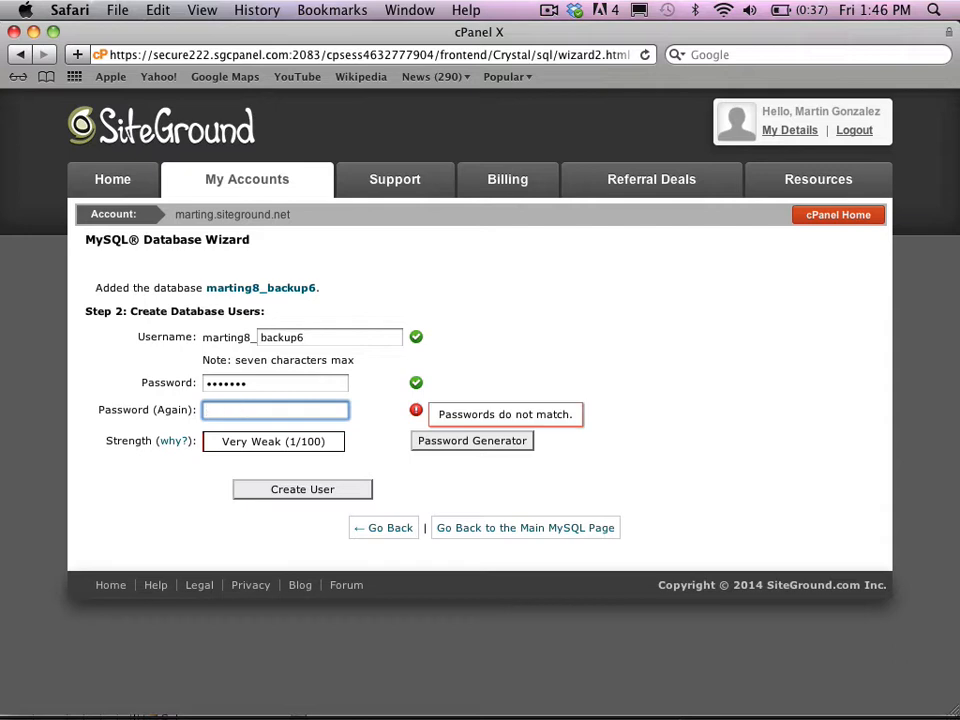
text(•)
key(BackSpace)
text(••••••)
click(514, 335)
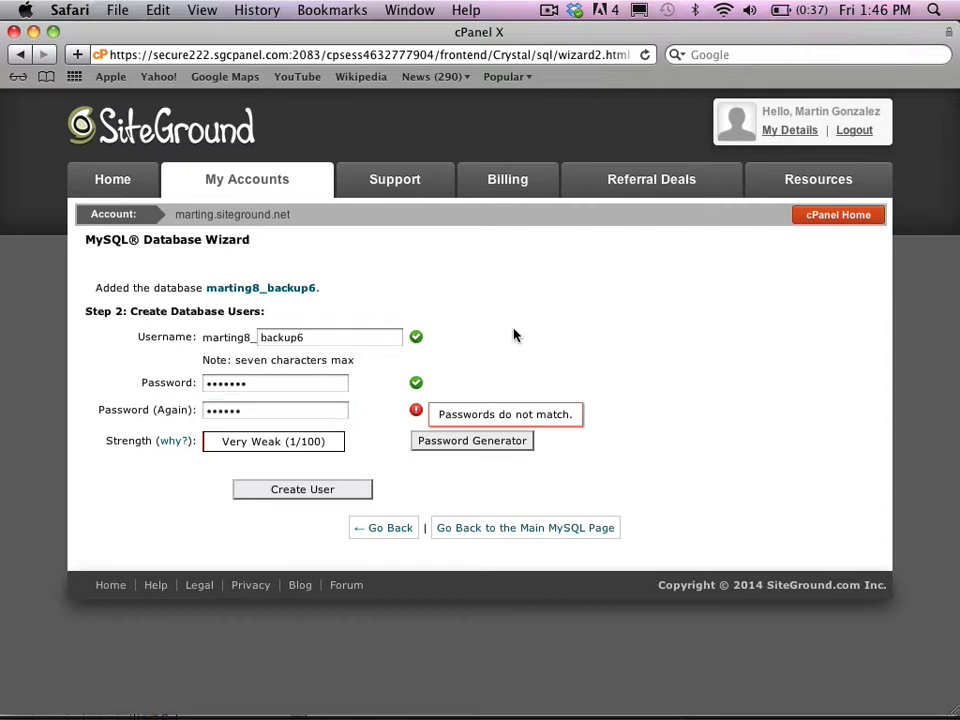
click(321, 489)
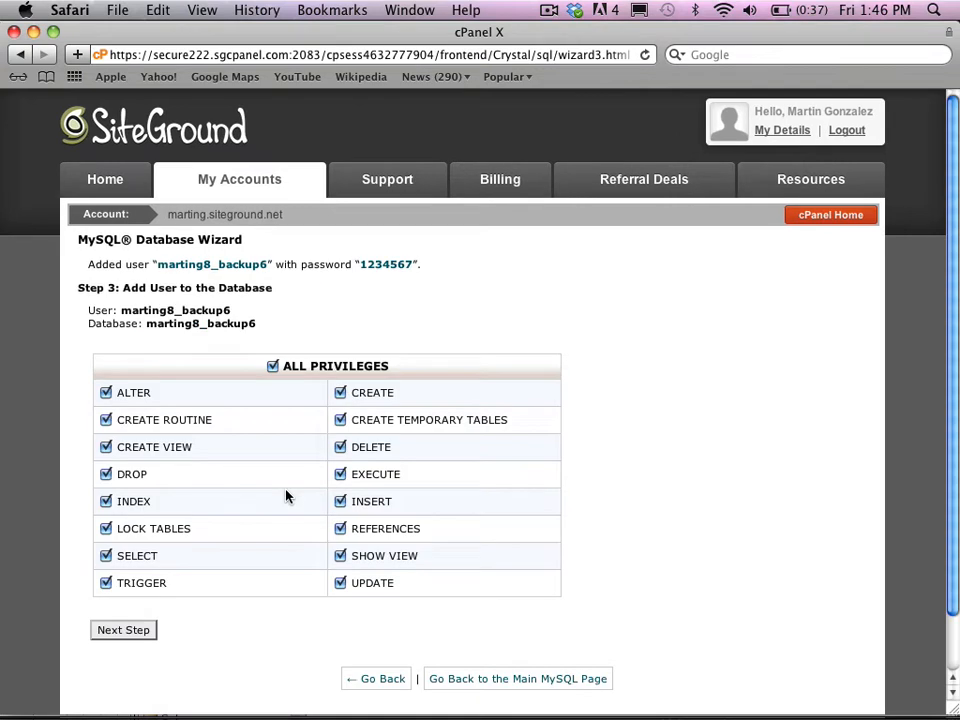
- Grant the user all privileges on the backup6 database and select the database's full name
click(274, 367)
click(273, 368)
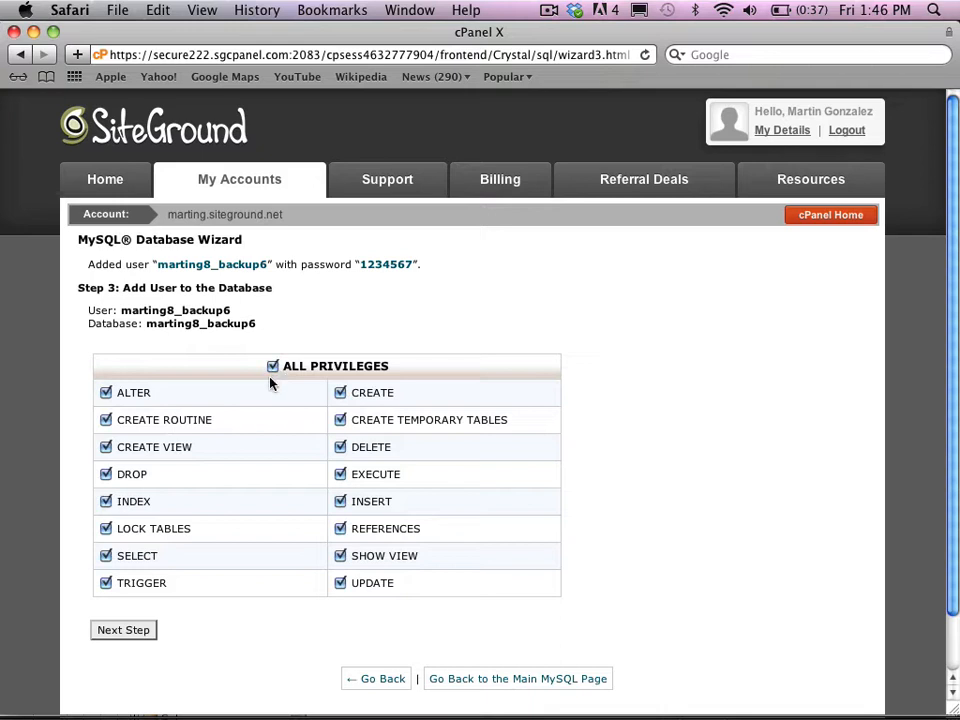
click(136, 637)
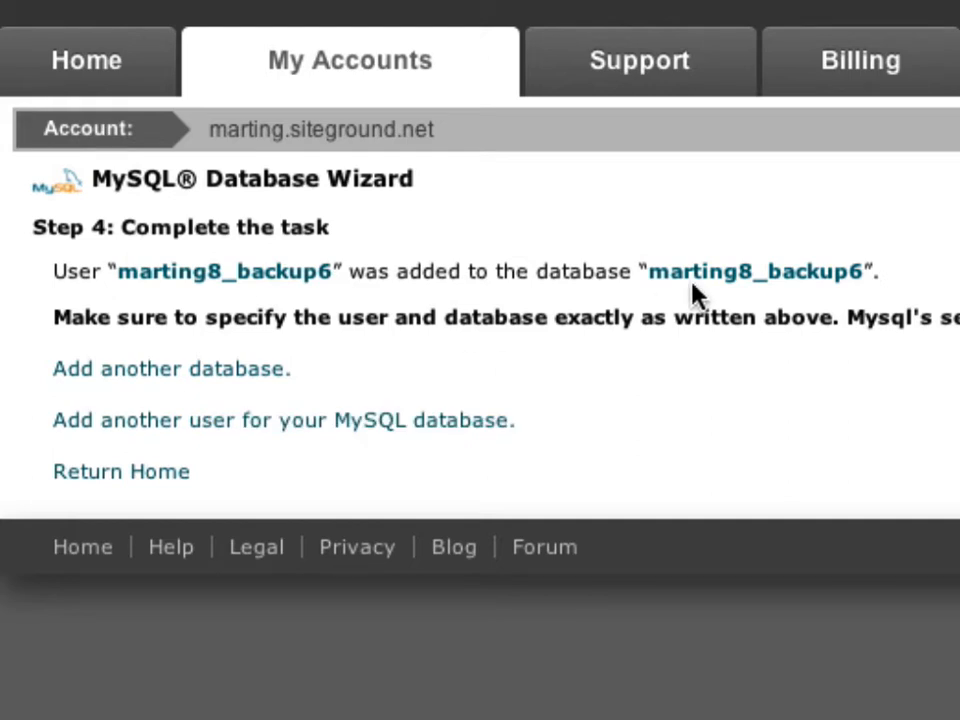
drag(700, 285, 866, 288)
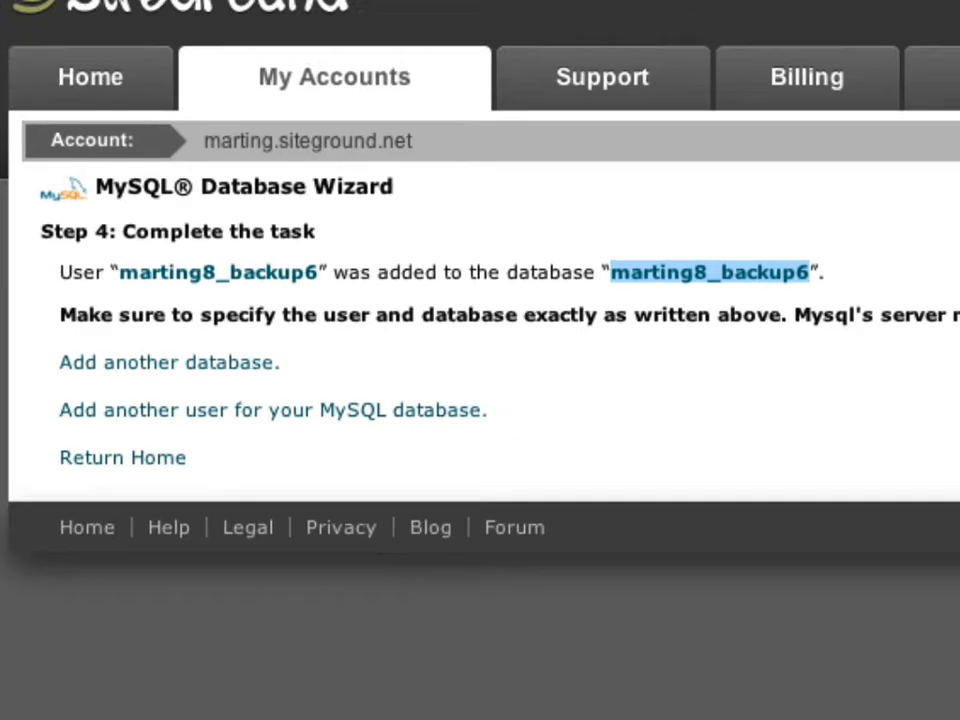
click(415, 4)
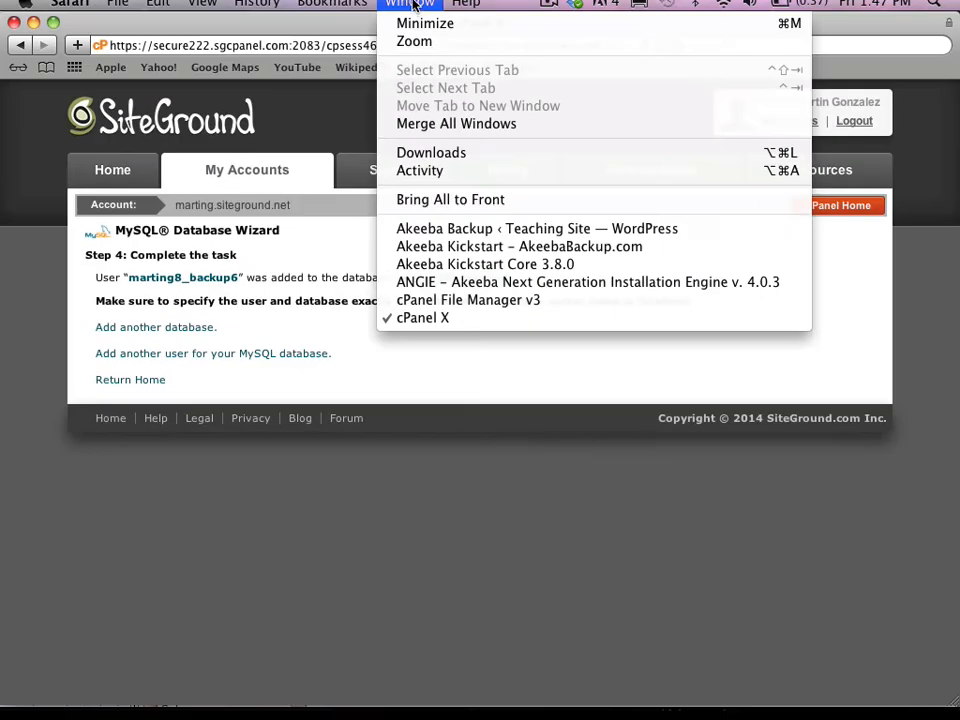
- Switch to the ANGIE installer window showing the Database Restoration page
click(420, 284)
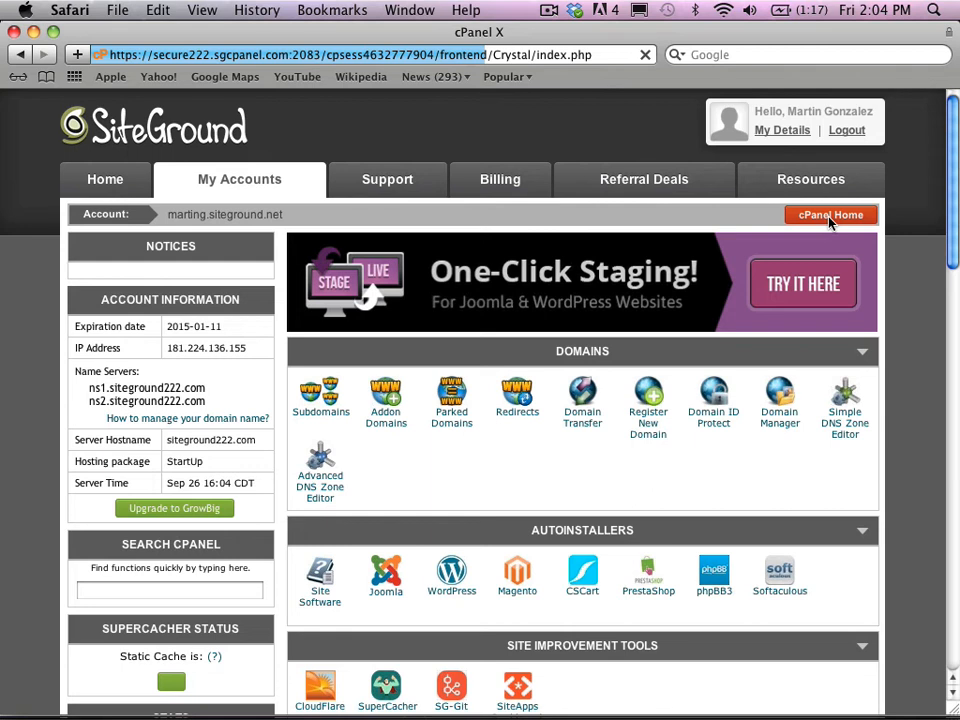
- Scroll to cPanel's Databases section and launch phpMyAdmin
drag(952, 218, 955, 527)
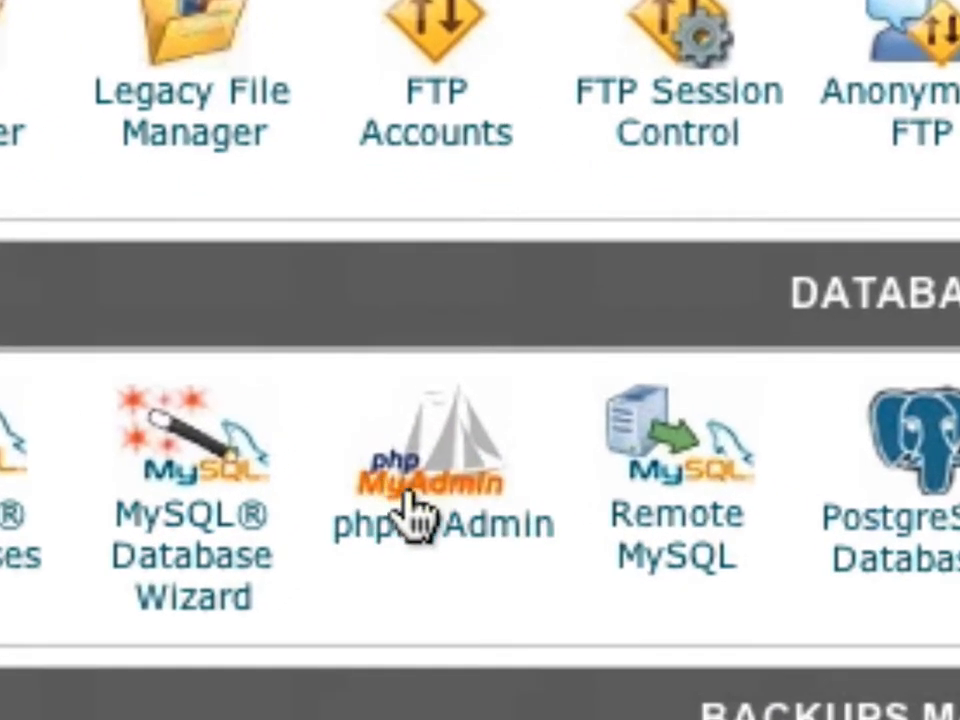
click(408, 500)
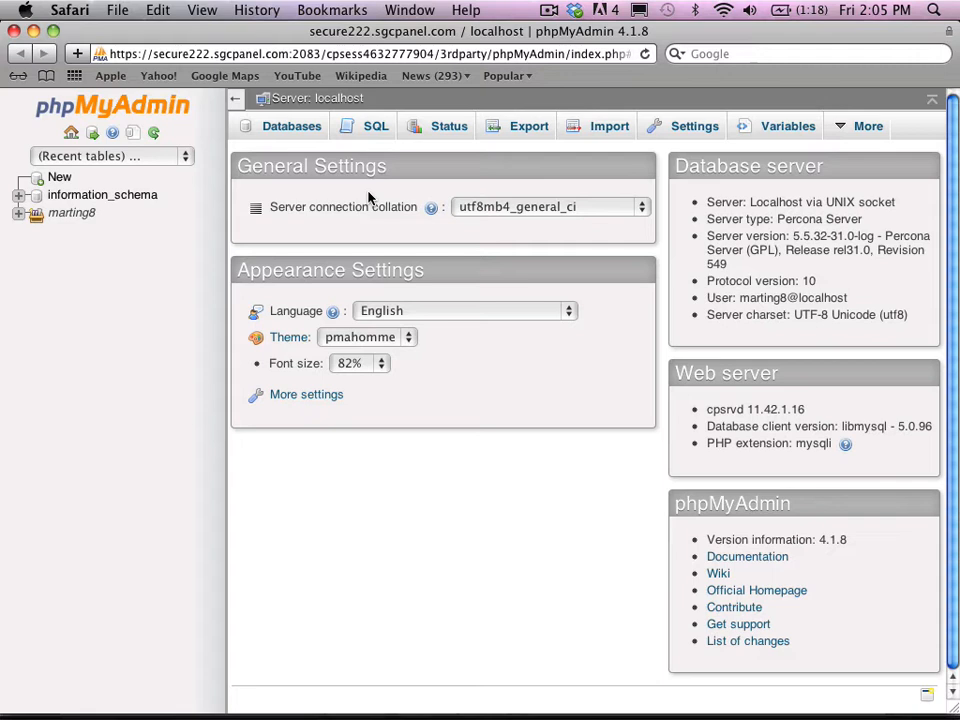
click(70, 10)
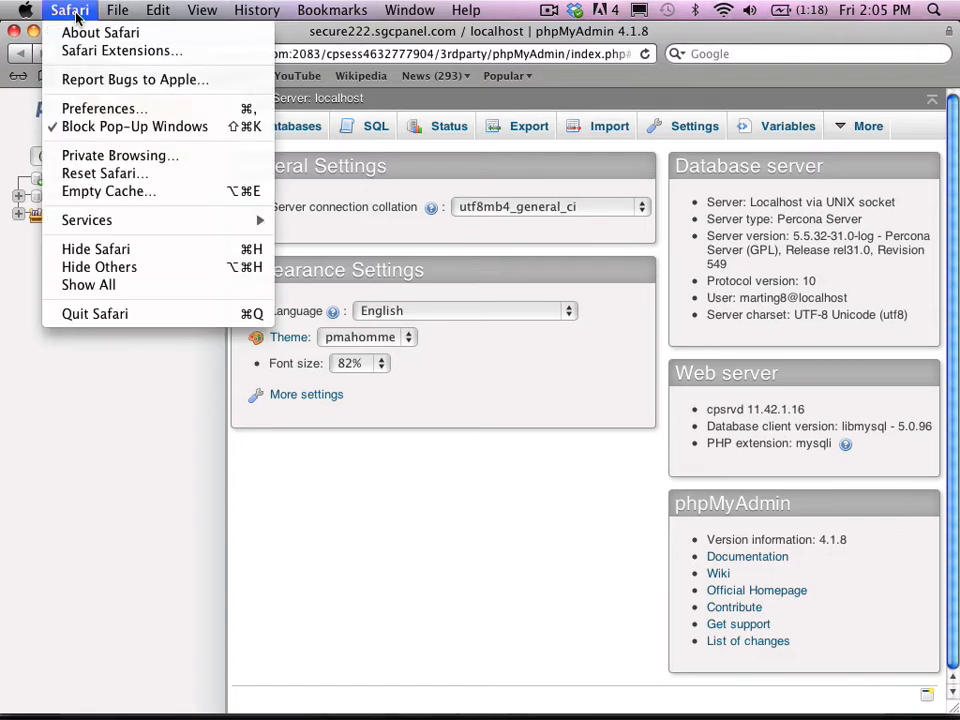
- Hide Safari and launch manager-osx from Macintosh HD > Applications > wordpress-4.0-0
click(100, 249)
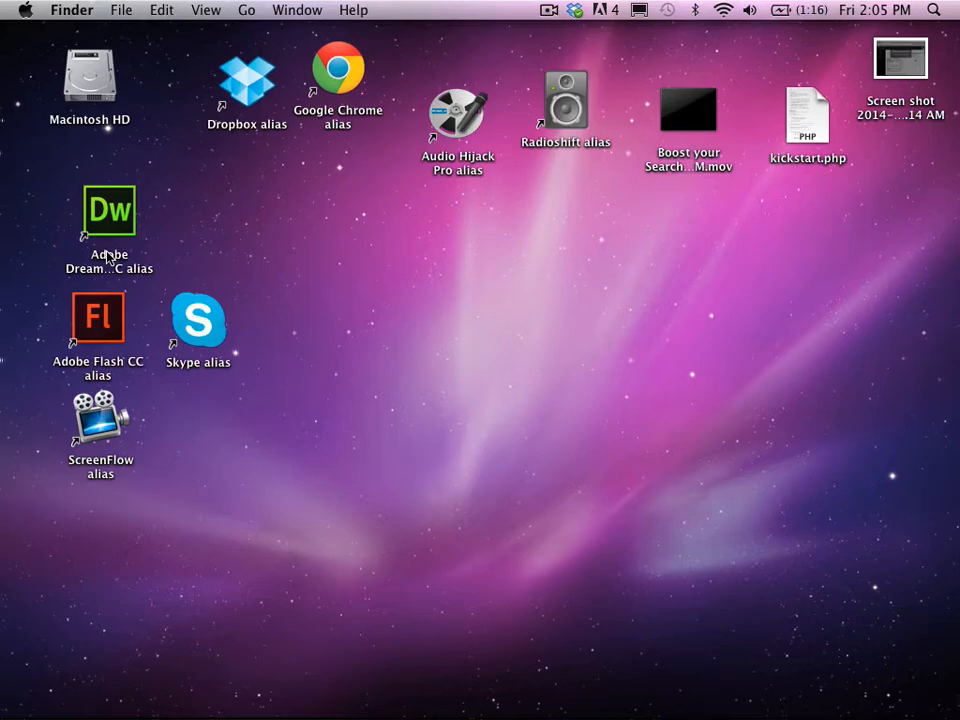
double_click(86, 79)
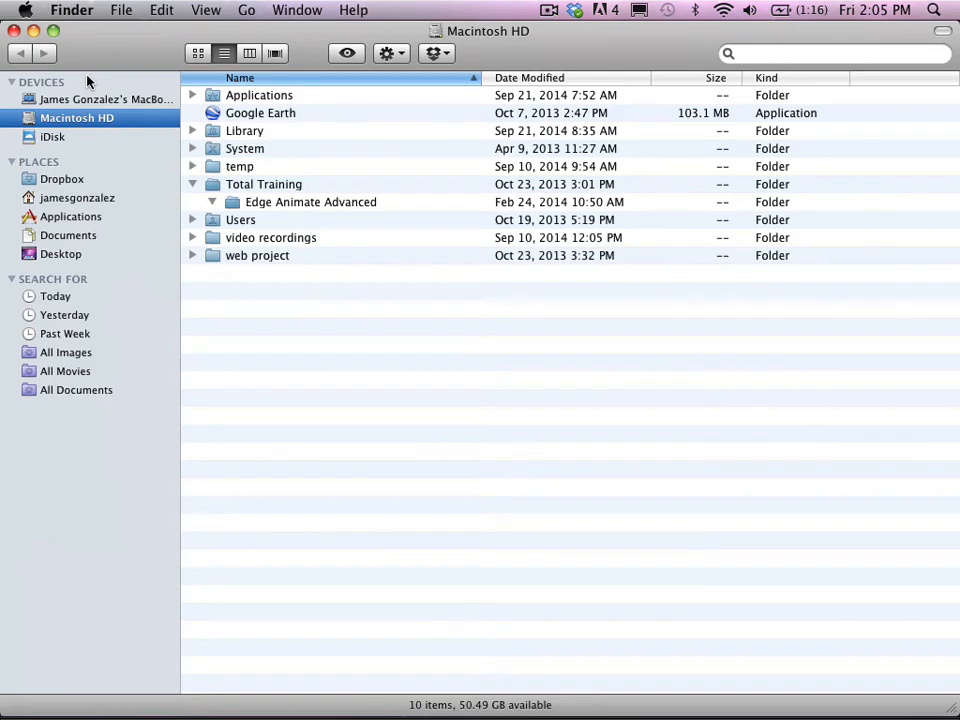
double_click(211, 99)
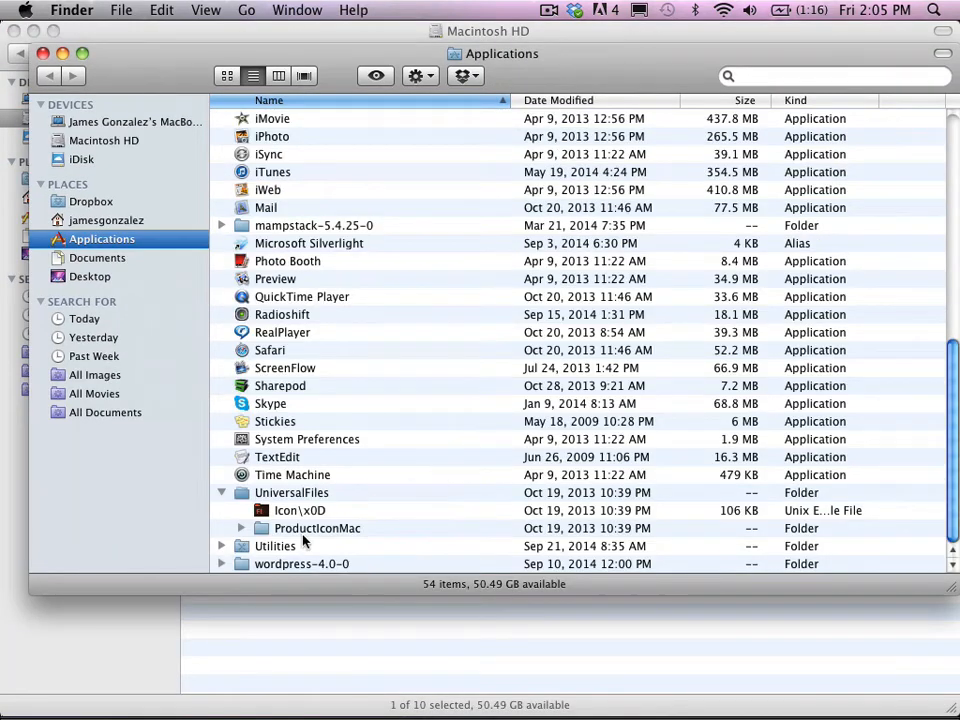
double_click(298, 565)
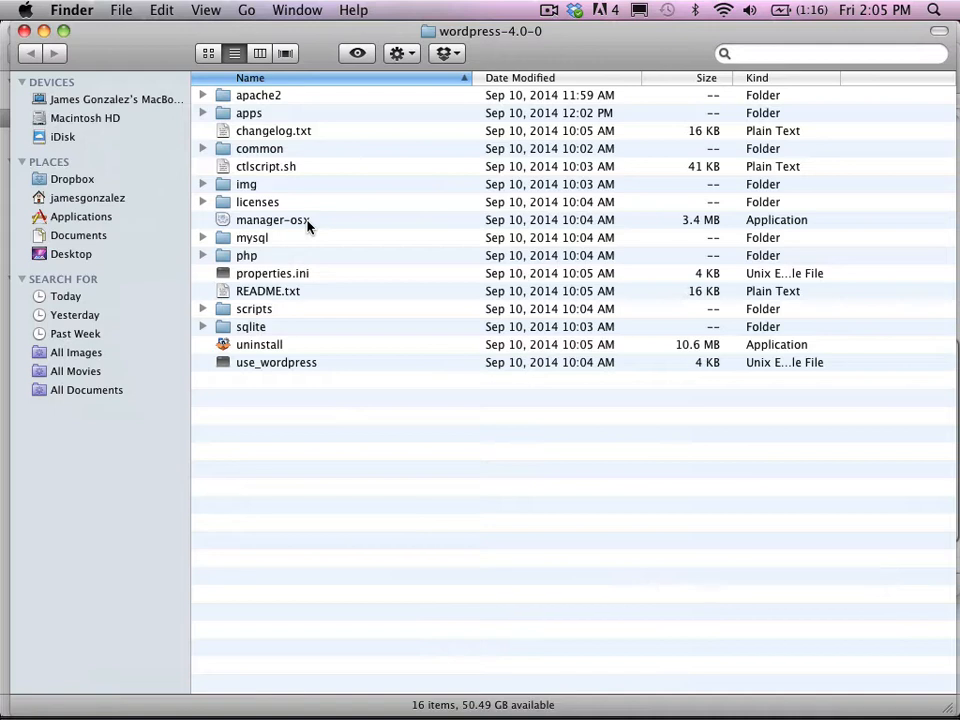
double_click(240, 222)
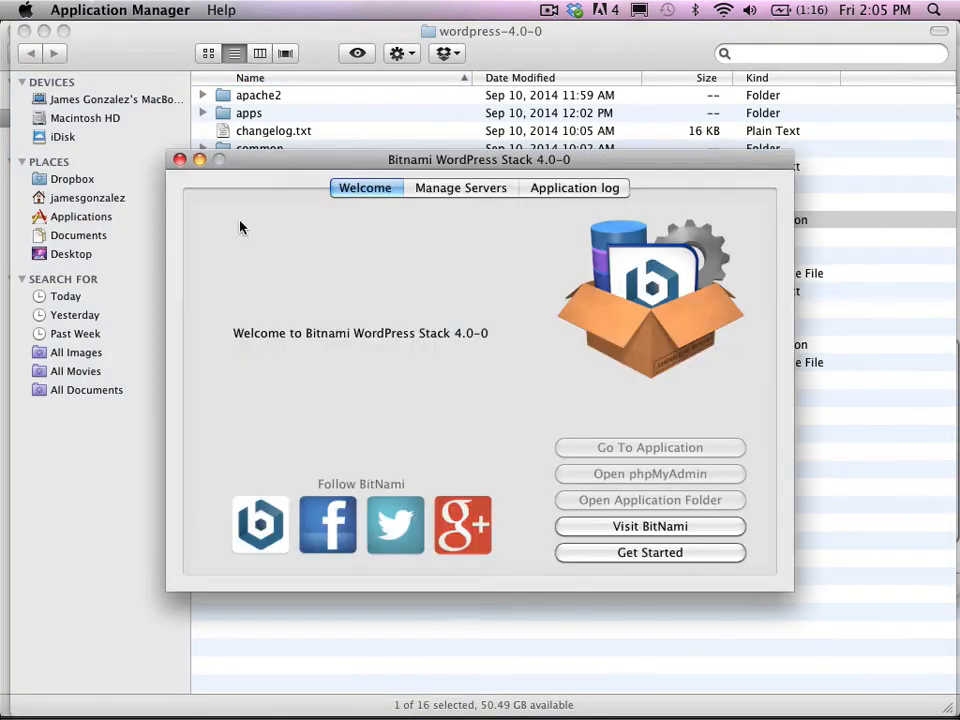
- Start both MySQL and Apache in the Bitnami manager, then open the local phpMyAdmin
drag(332, 165, 331, 130)
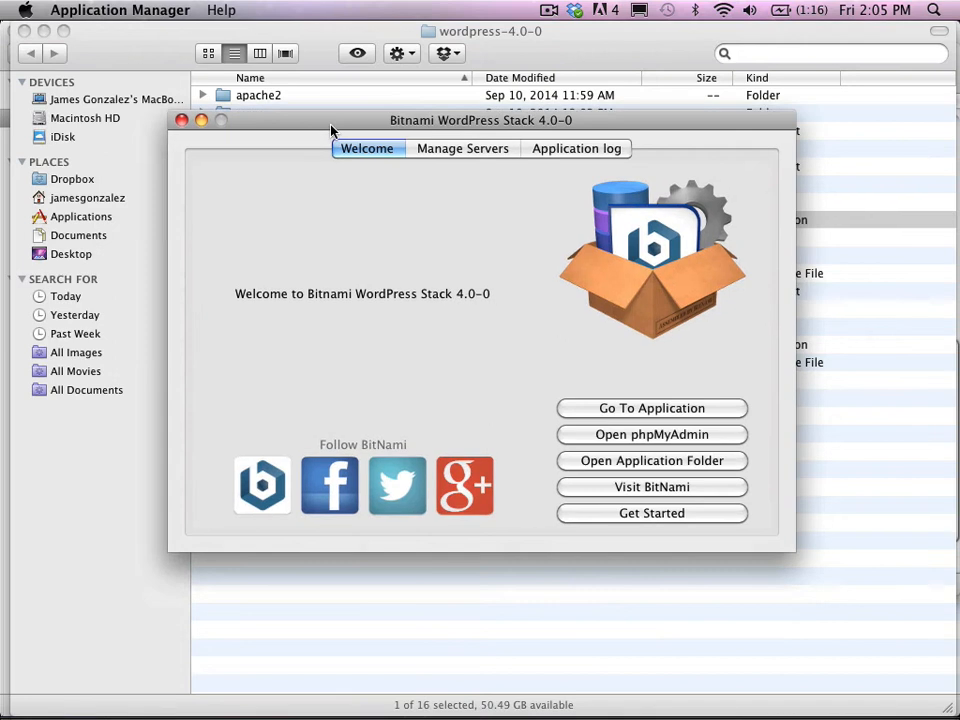
click(437, 152)
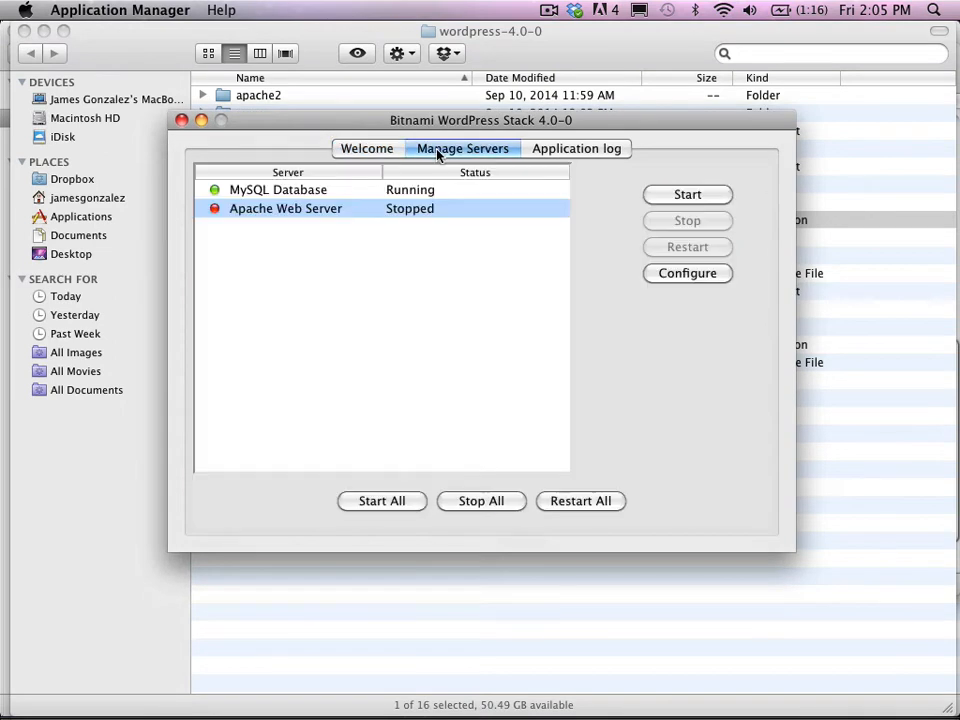
click(375, 504)
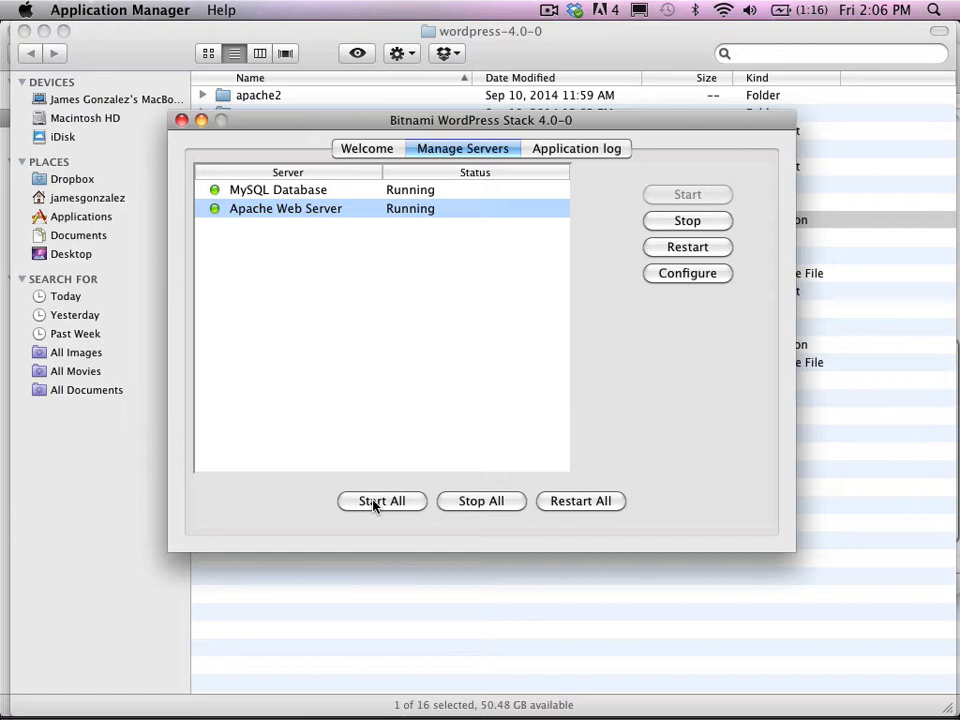
click(381, 149)
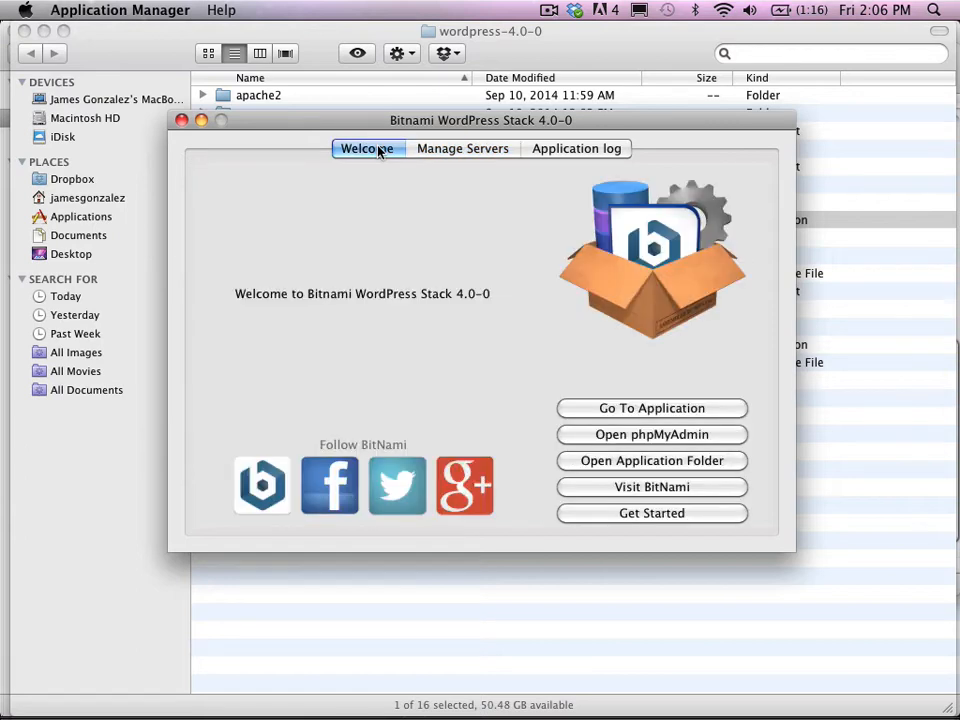
click(652, 434)
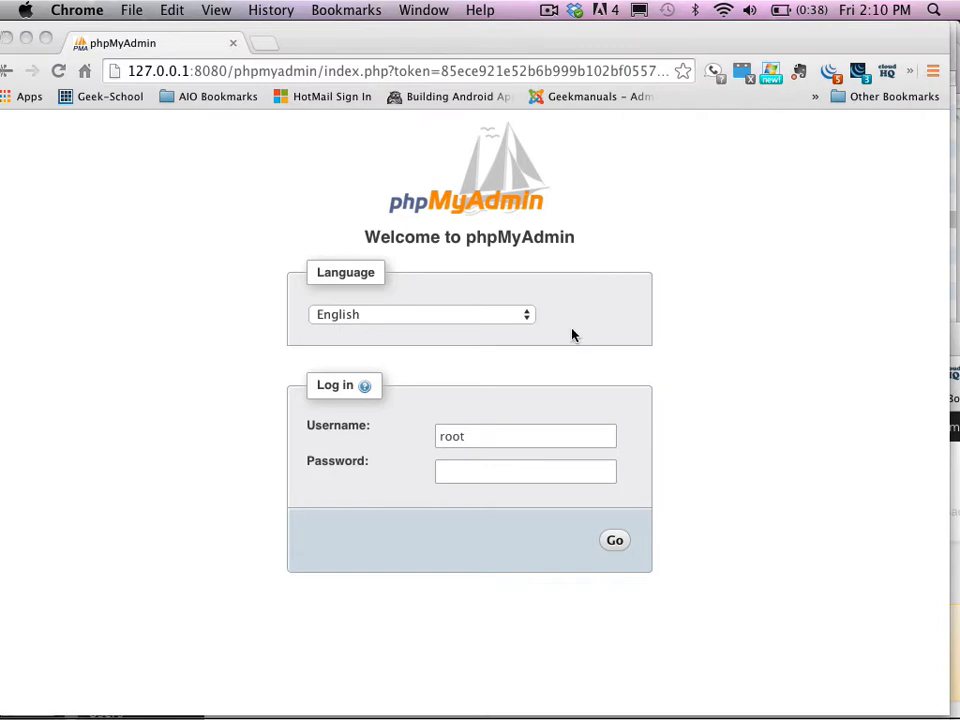
- Log in to local phpMyAdmin as root with its password and view the Databases list
click(452, 473)
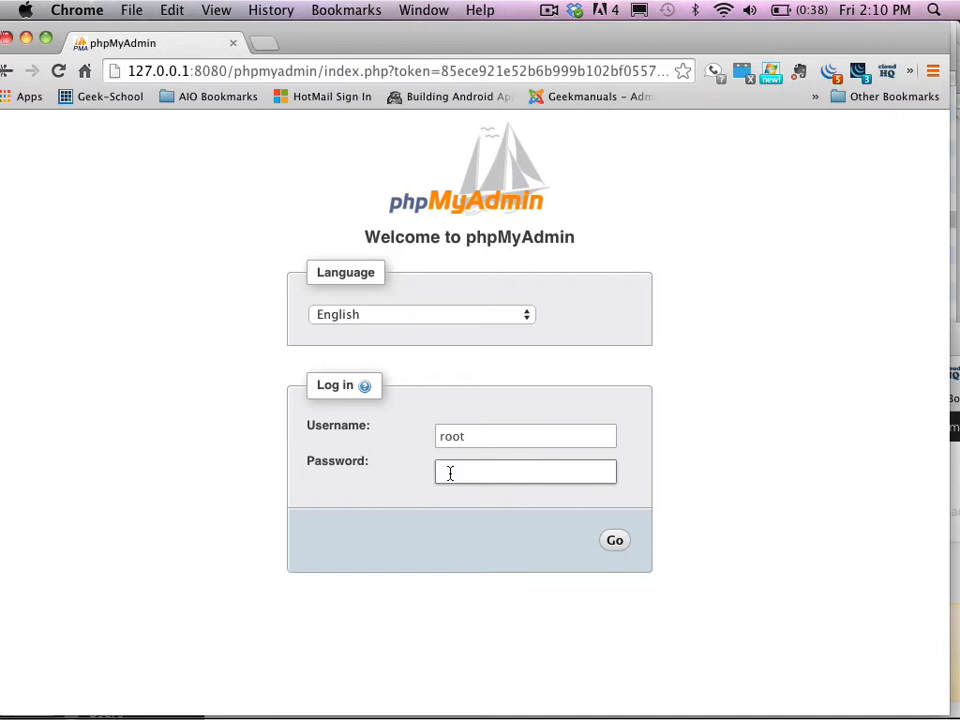
text(••••••)
click(614, 541)
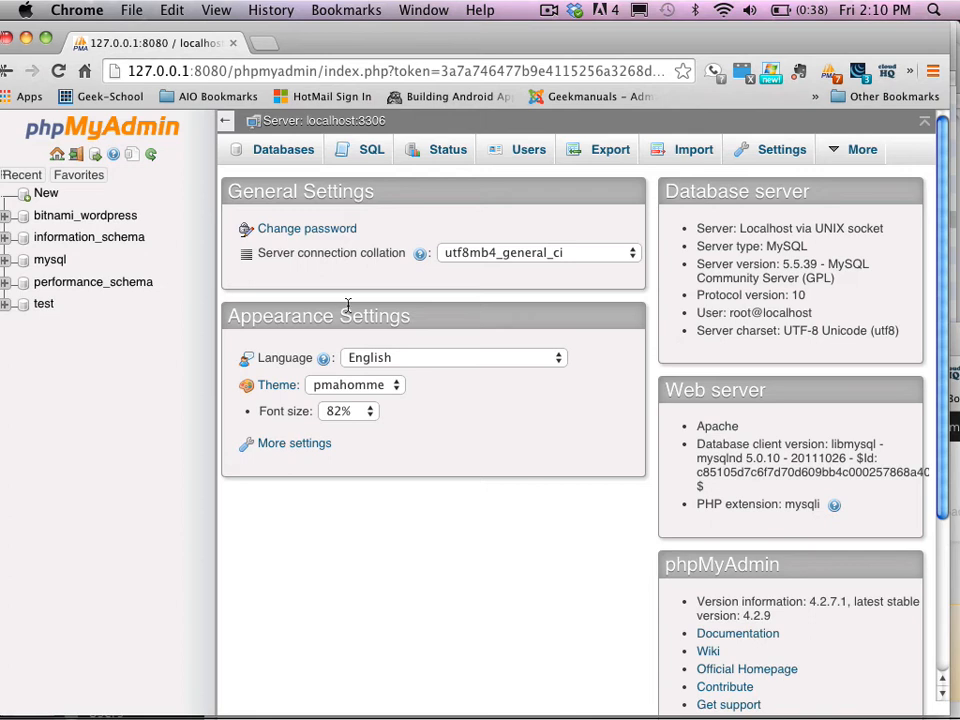
click(288, 149)
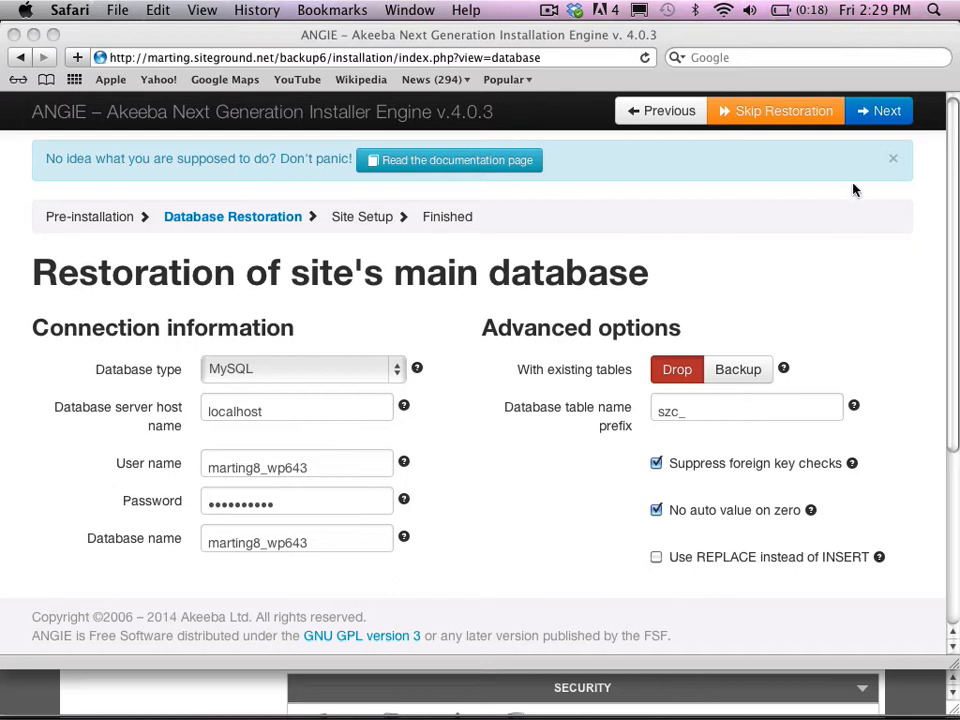
- Run ANGIE's database restoration with the pre-filled connection settings and continue to Site Setup
click(873, 116)
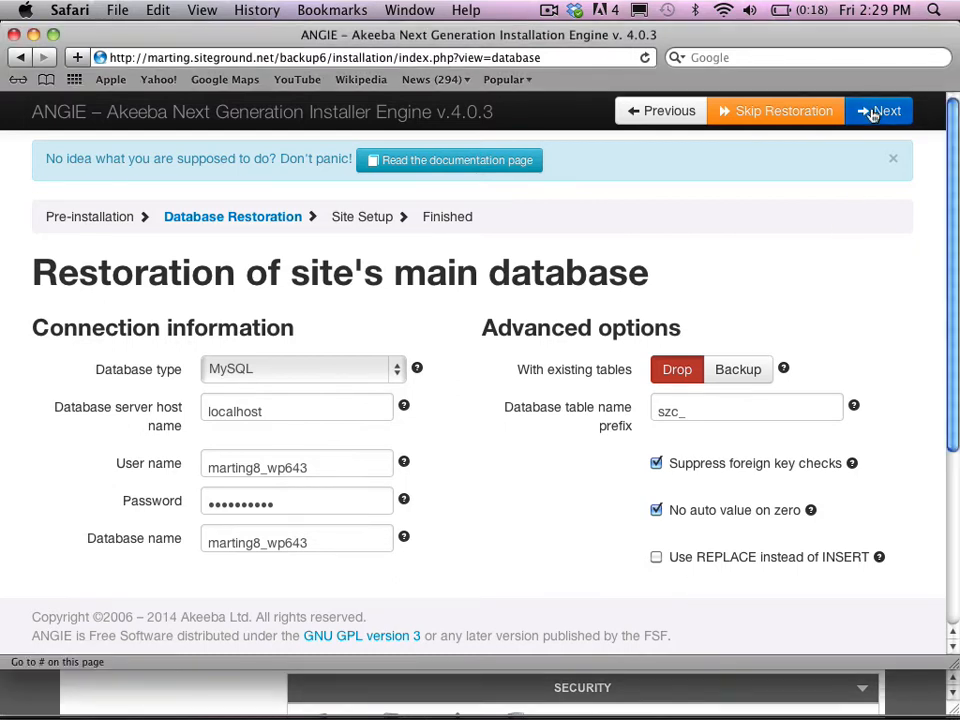
click(876, 113)
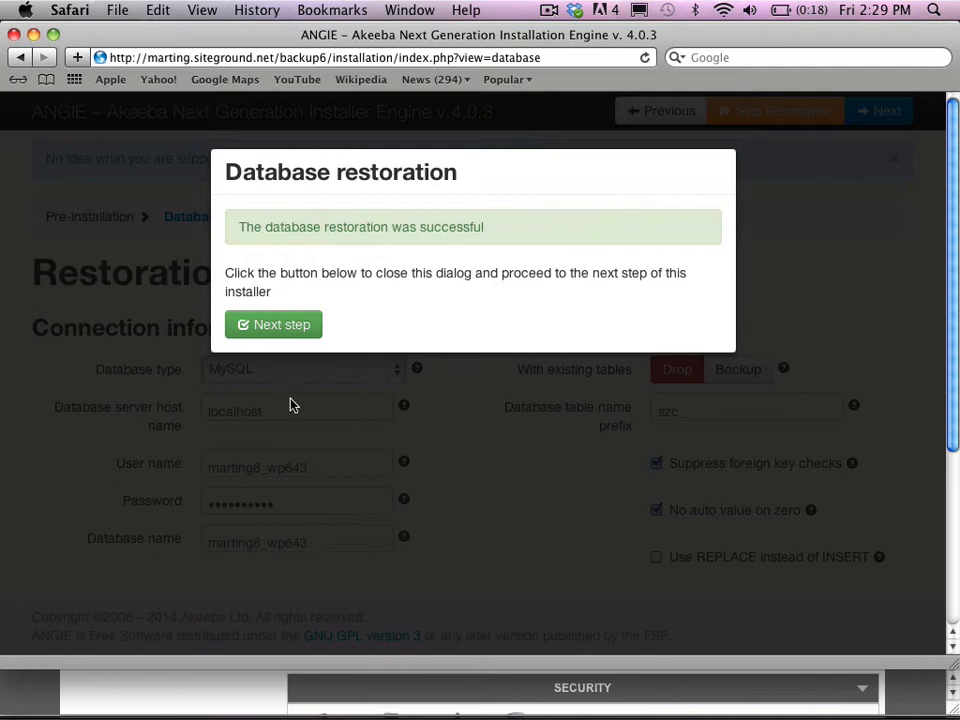
click(278, 333)
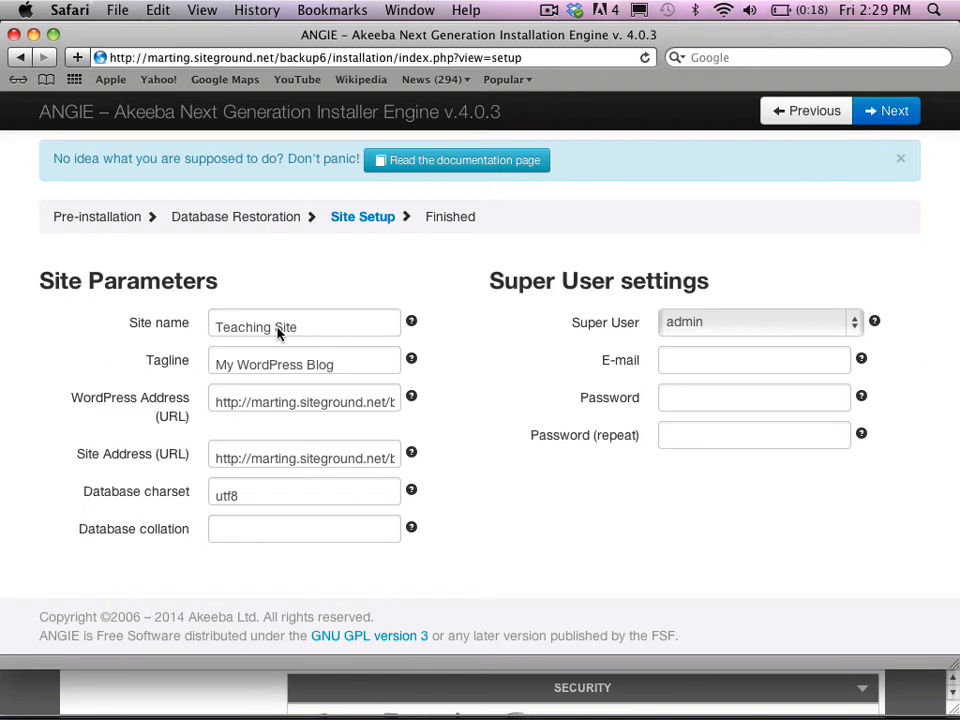
- Append 'Backup6' to the site name and check the WordPress and Site Address URLs
click(340, 328)
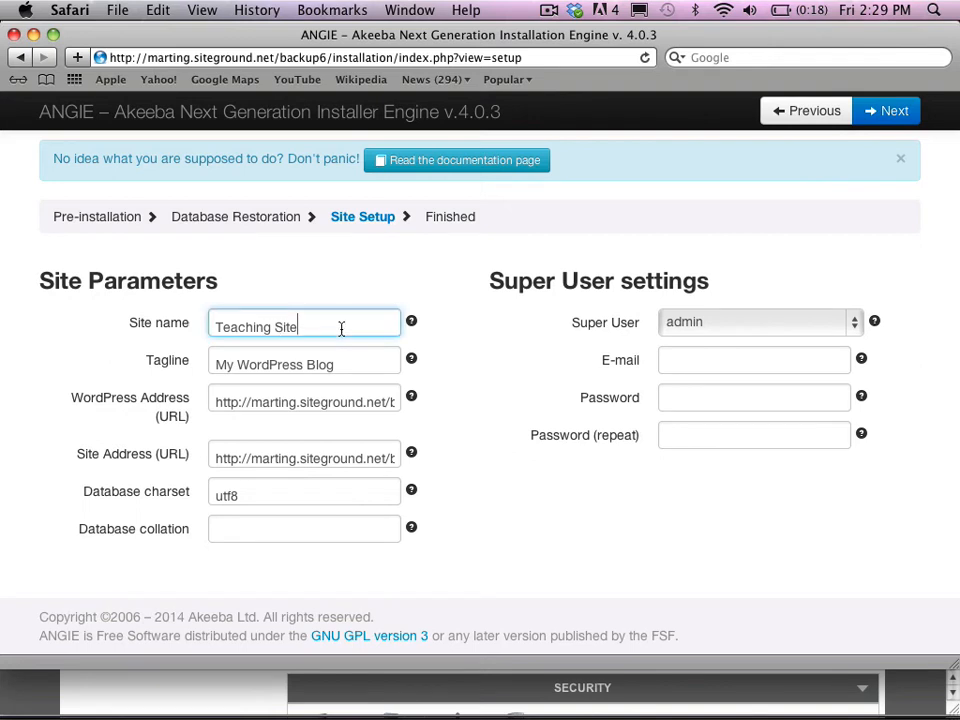
text(Backup6)
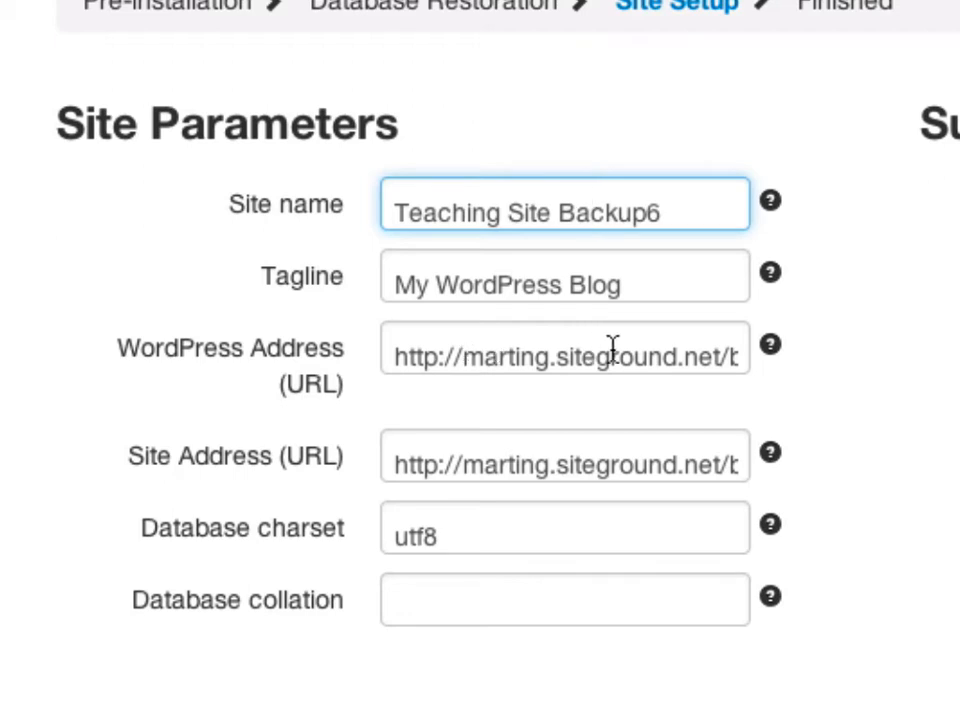
click(748, 354)
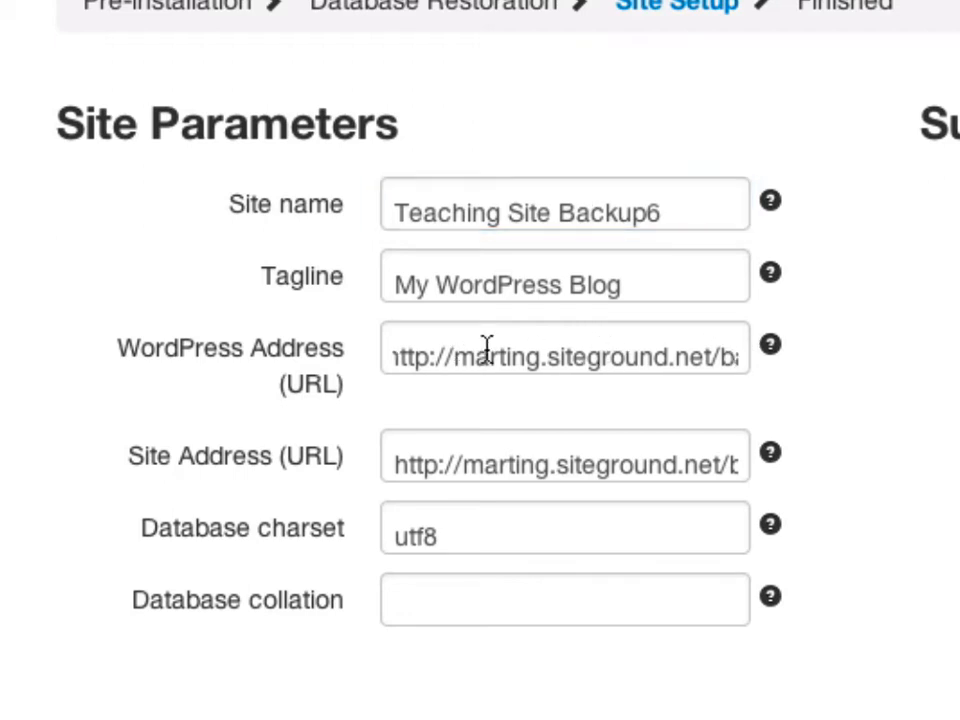
drag(441, 344, 748, 375)
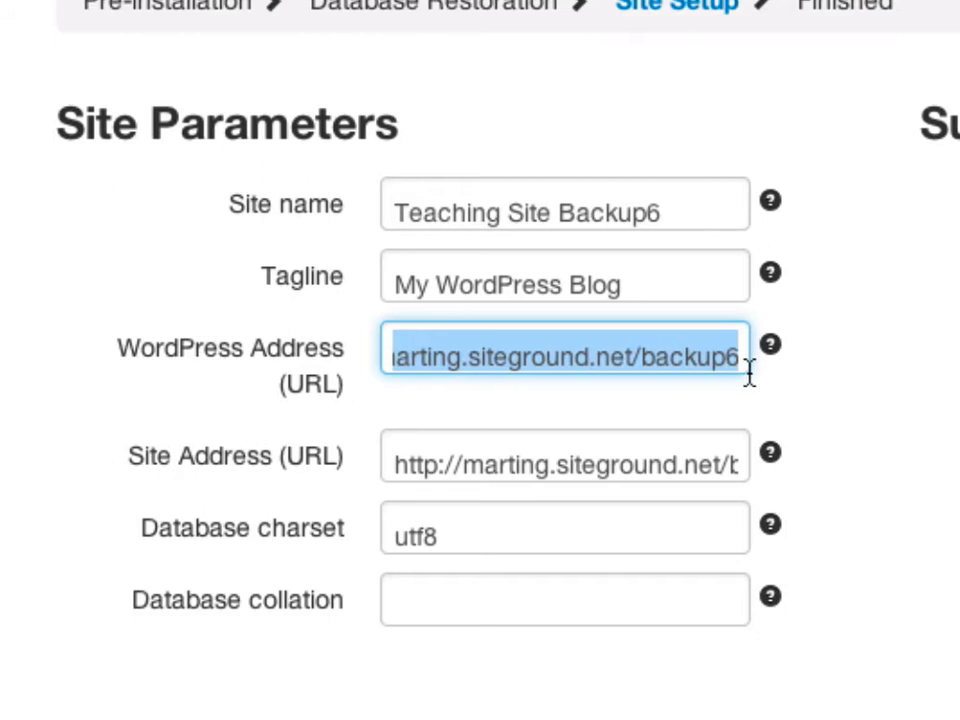
drag(728, 461, 389, 469)
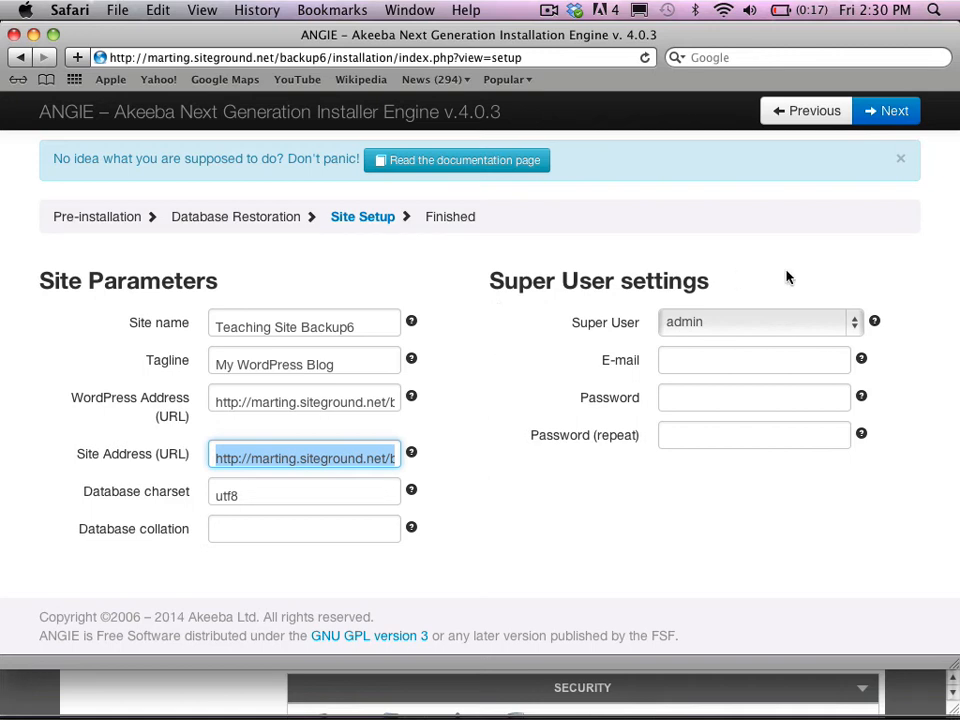
- Enter the super user's e-mail address, correcting typos in its domain
click(709, 364)
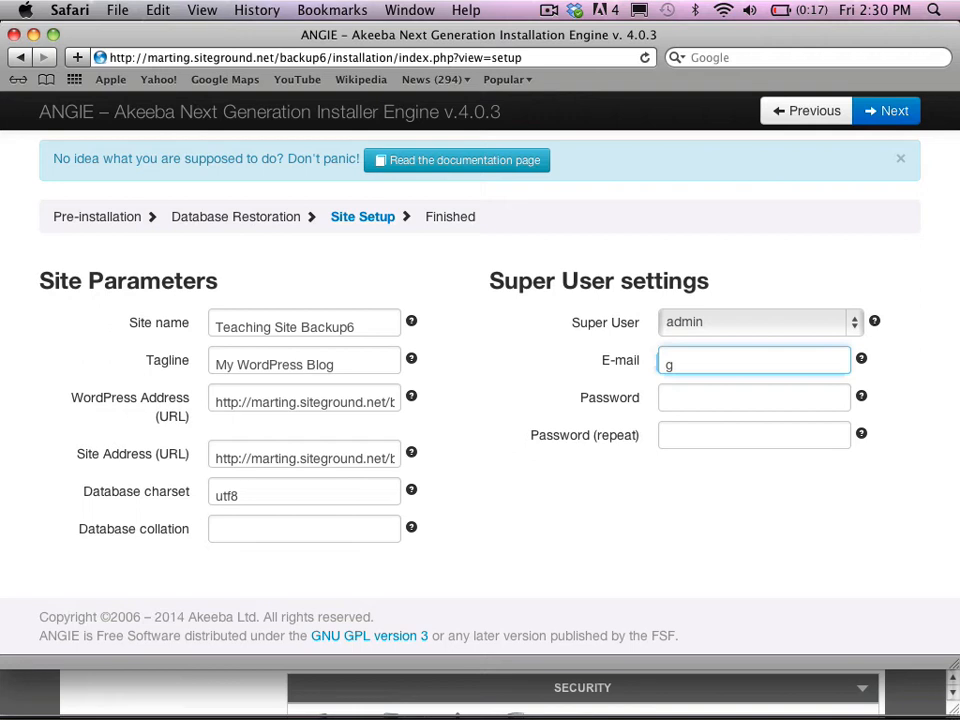
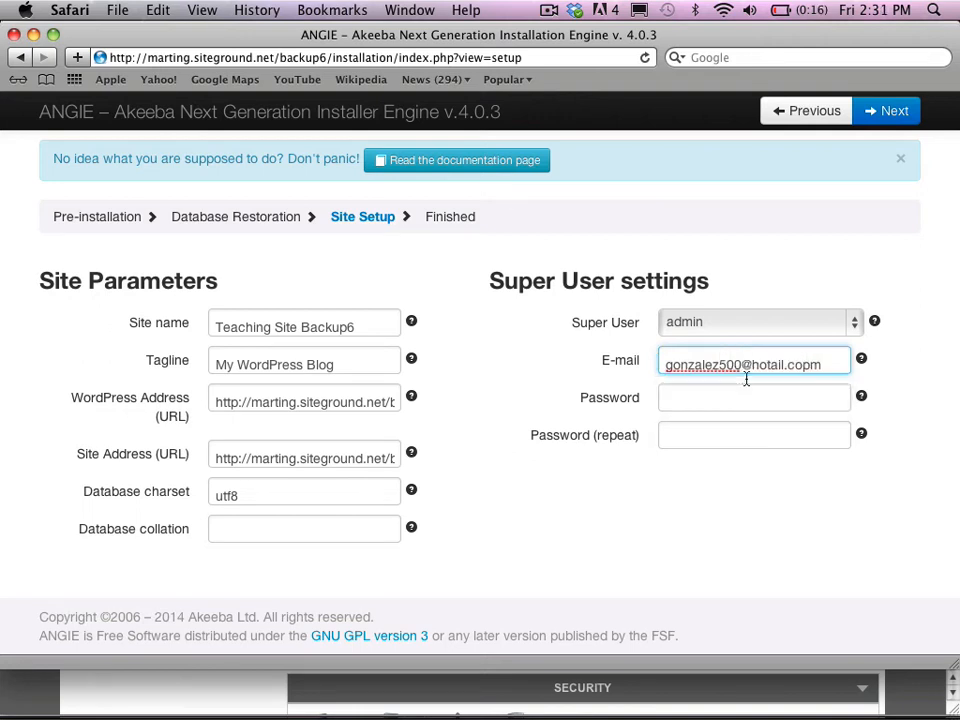
click(788, 365)
key(BackSpace)
key(BackSpace)
key(BackSpace)
text(maoil===)
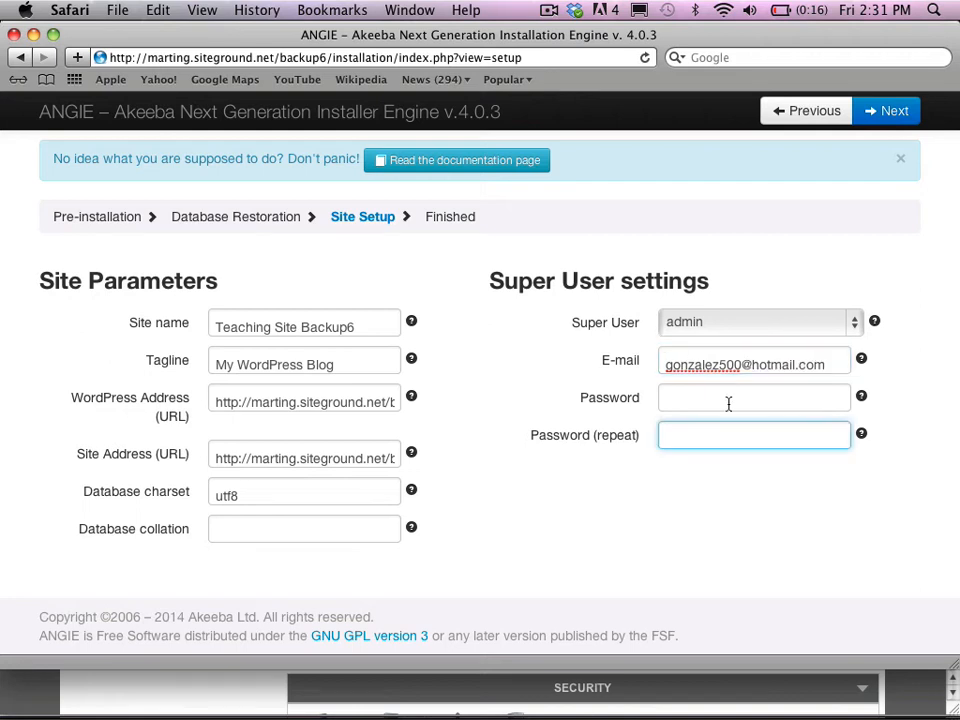
- Enter the super user's new password in both Password and Password (repeat) fields
click(728, 403)
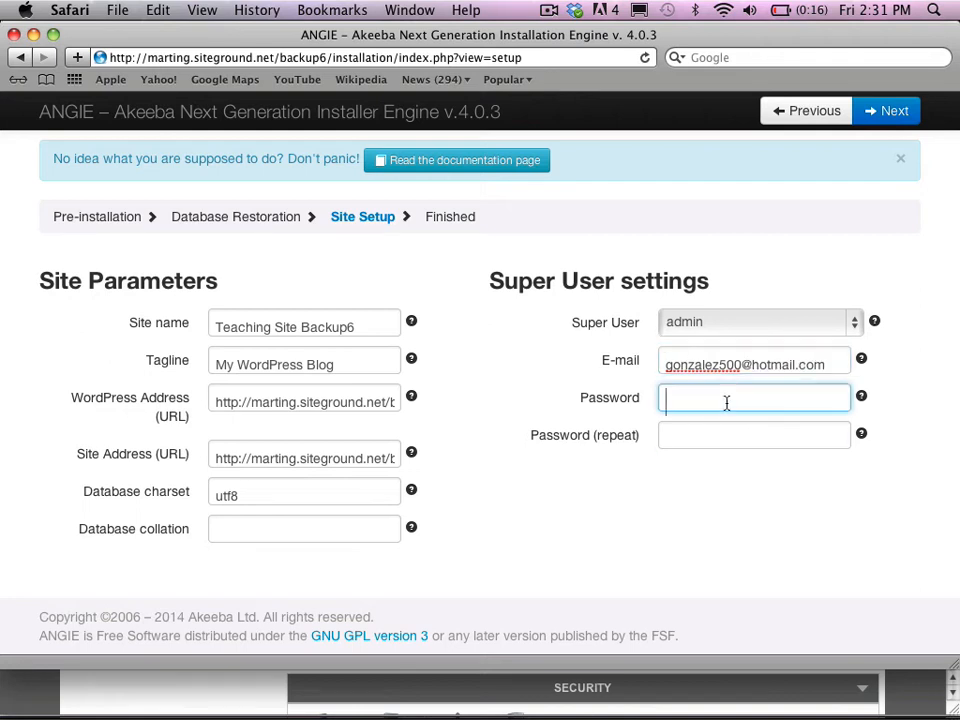
text(•••••••)
click(692, 435)
text(•••)
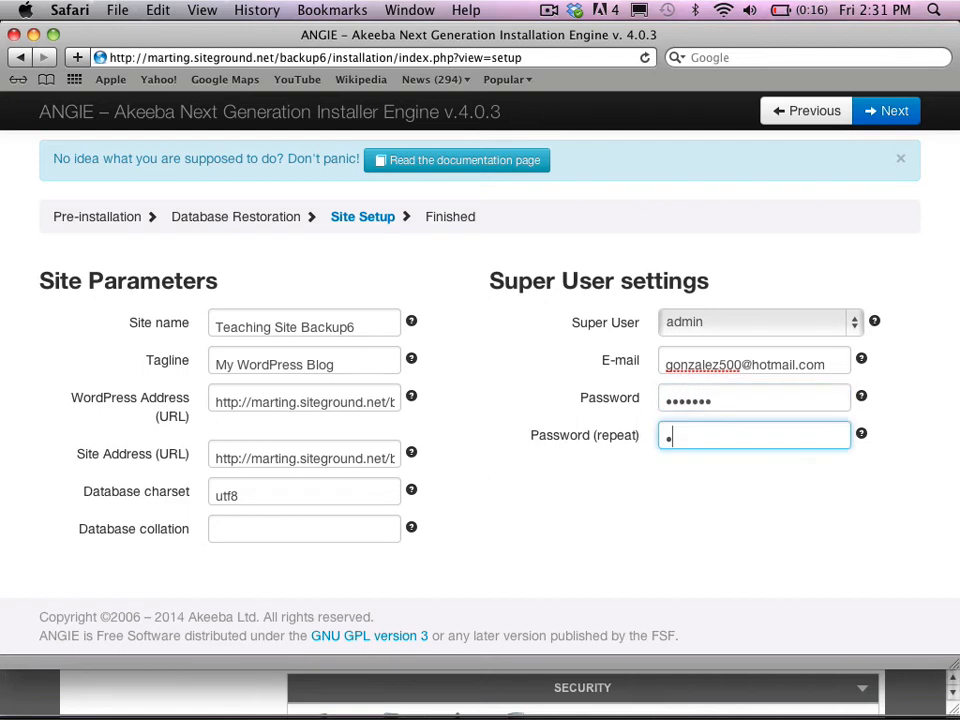
text(••••)
- Finish the ANGIE site setup to reach the Finished step, then close the installer window
click(880, 111)
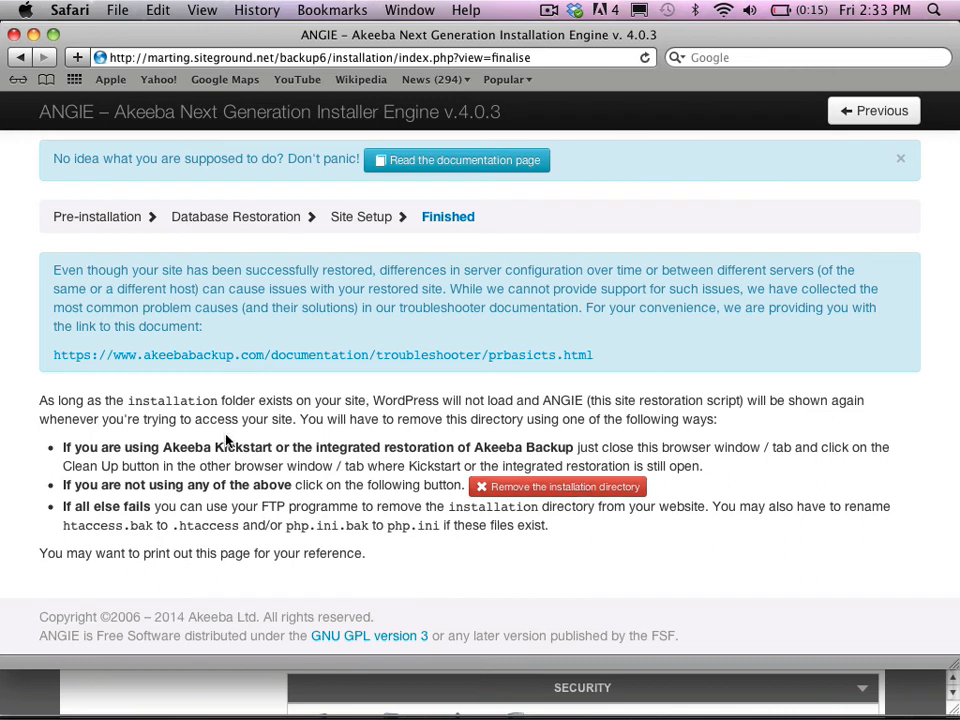
click(13, 34)
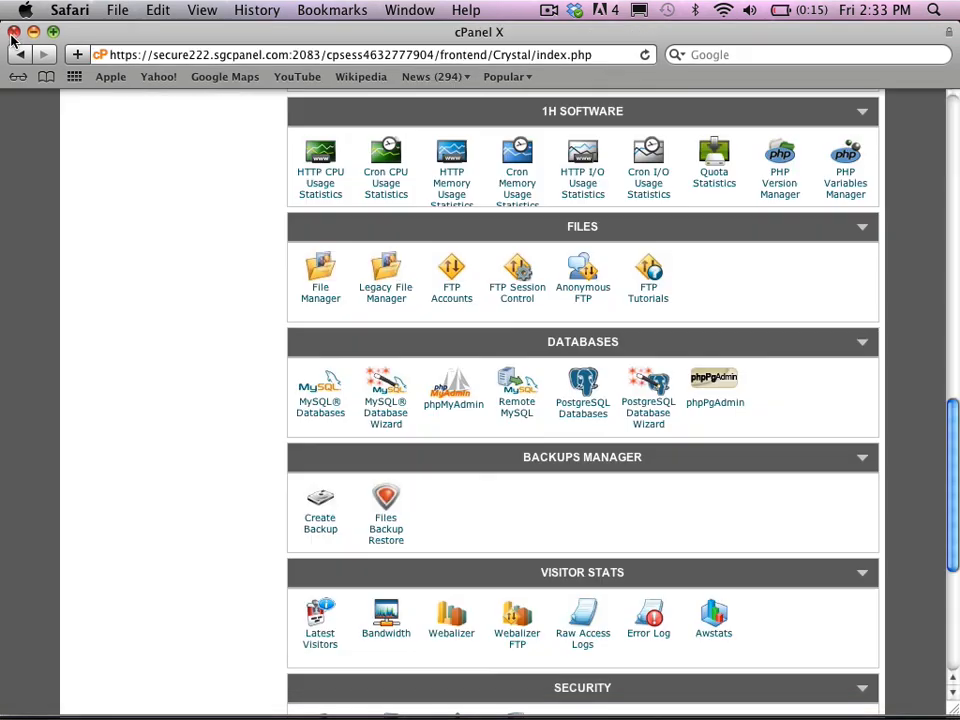
- Bring the Akeeba Kickstart Core 3.8.0 window forward and run CLEAN UP
click(409, 10)
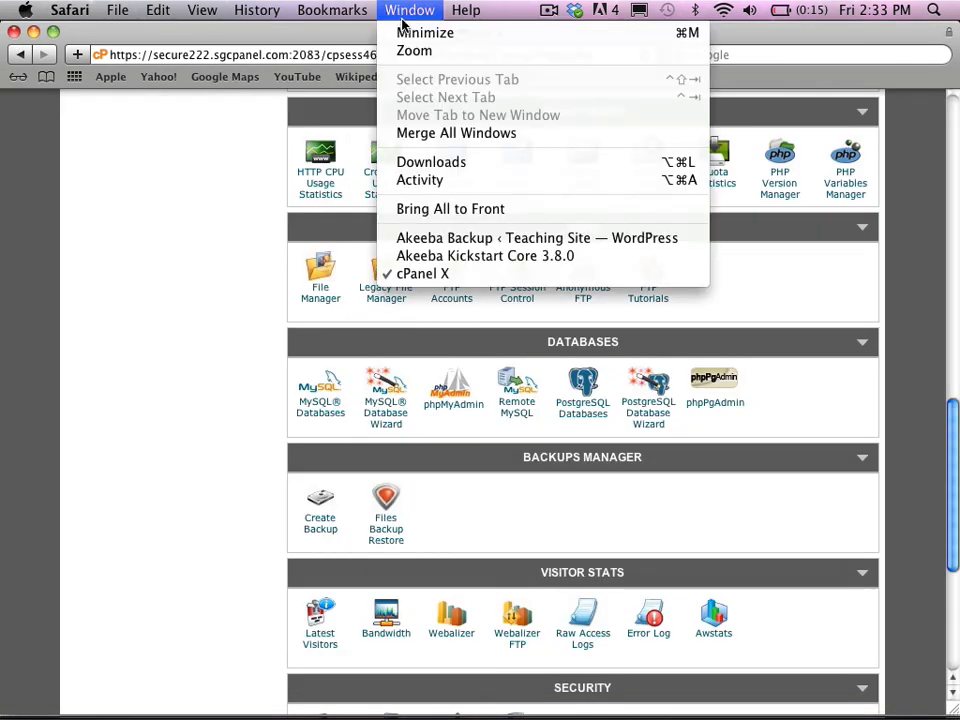
click(424, 257)
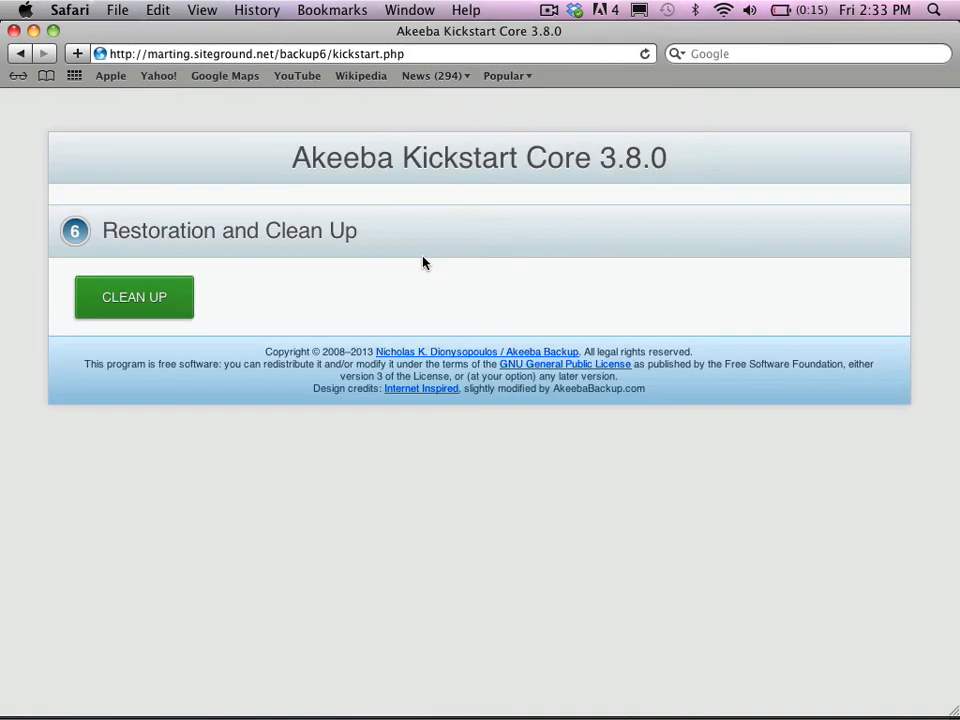
click(145, 298)
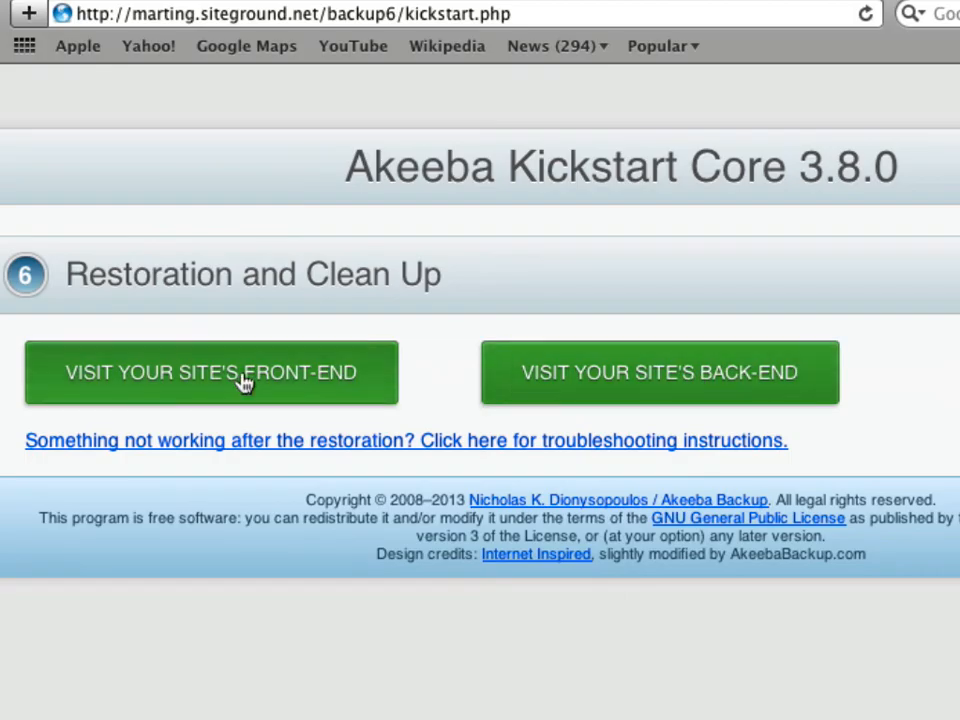
- Visit the restored site's front end and browse Page 2, Page 3, Page 2 and Home Page
click(245, 382)
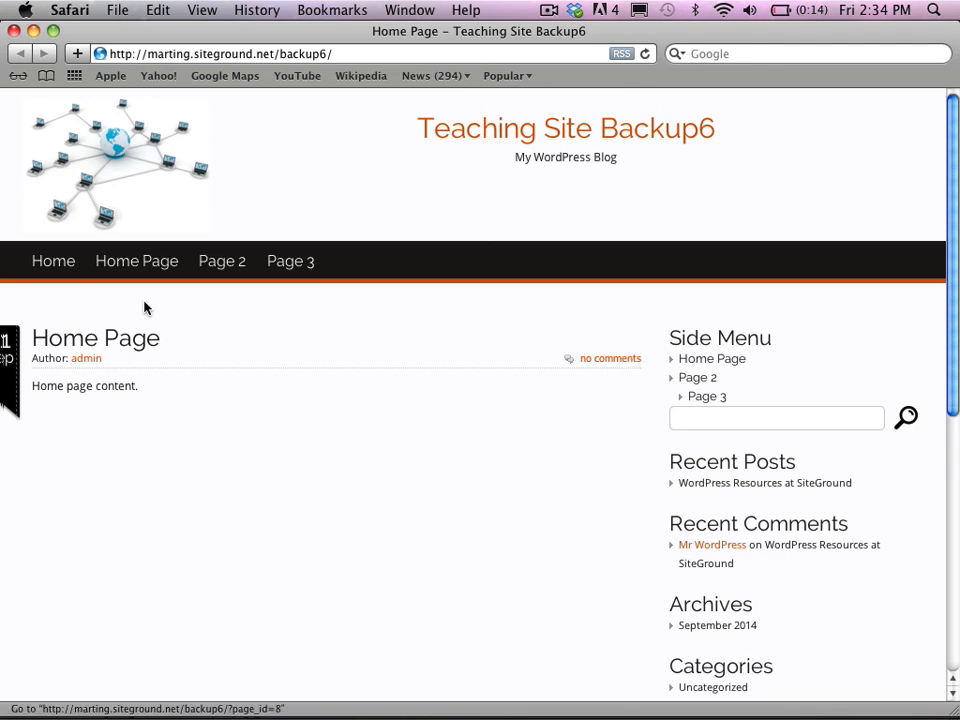
click(213, 265)
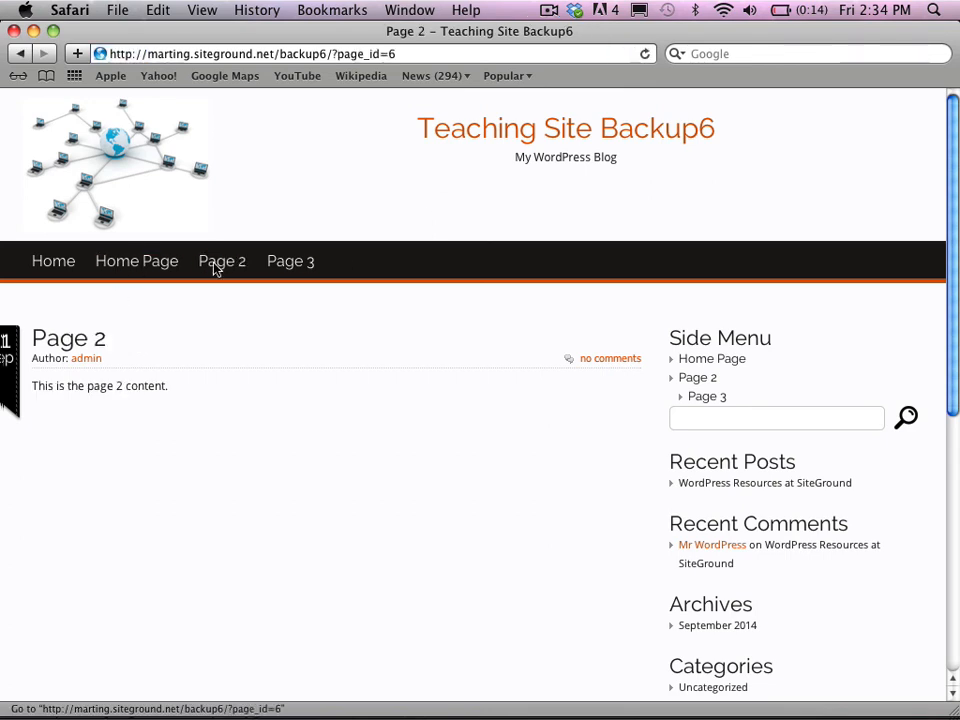
click(289, 266)
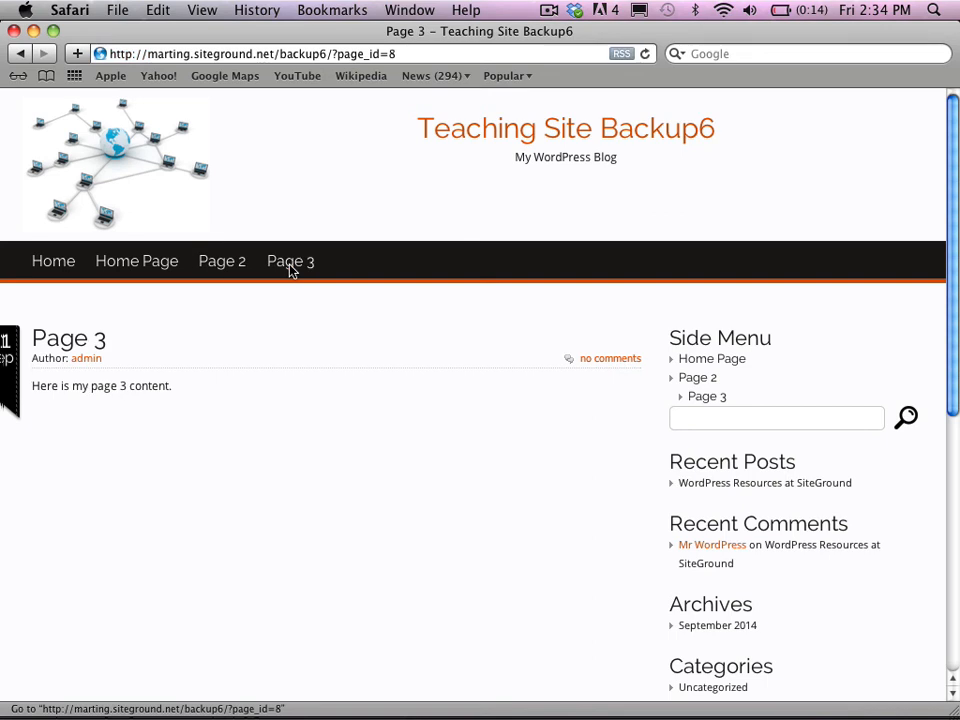
click(228, 266)
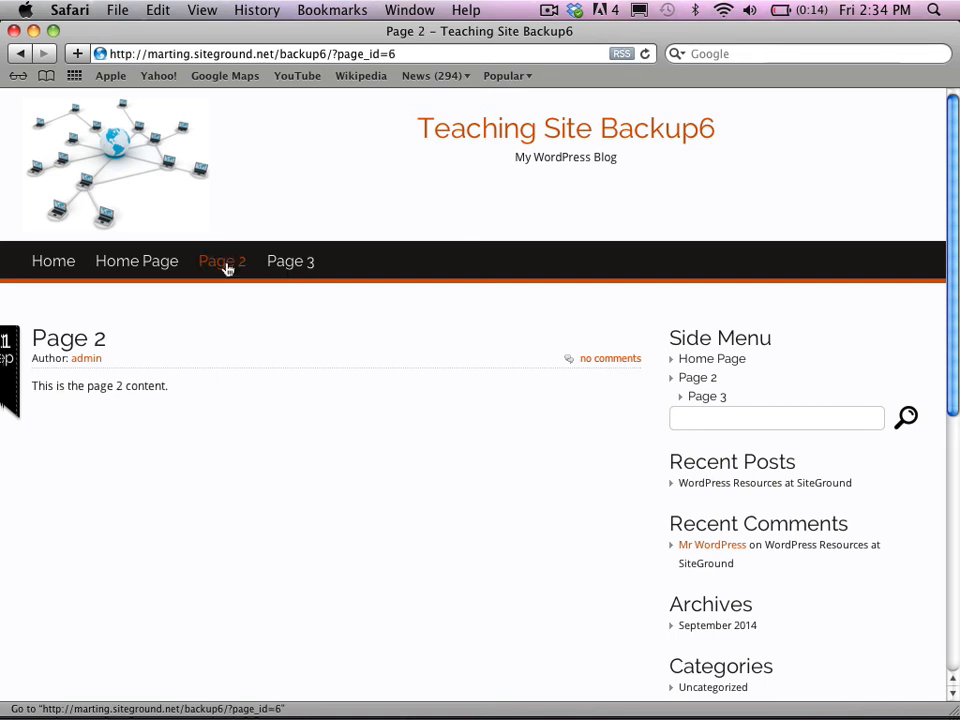
click(154, 264)
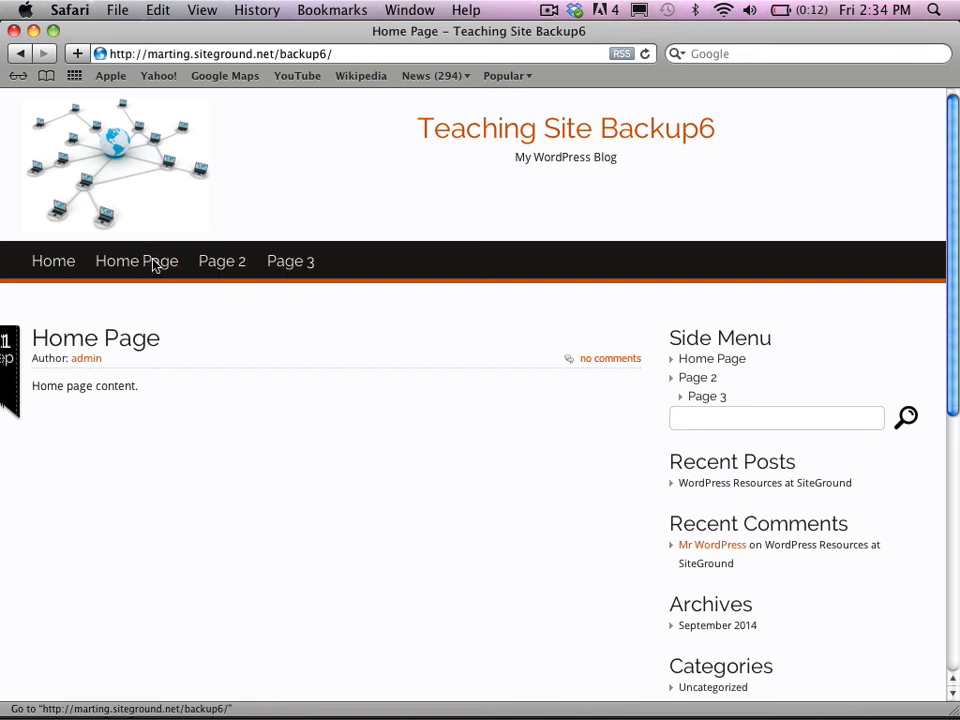
click(72, 262)
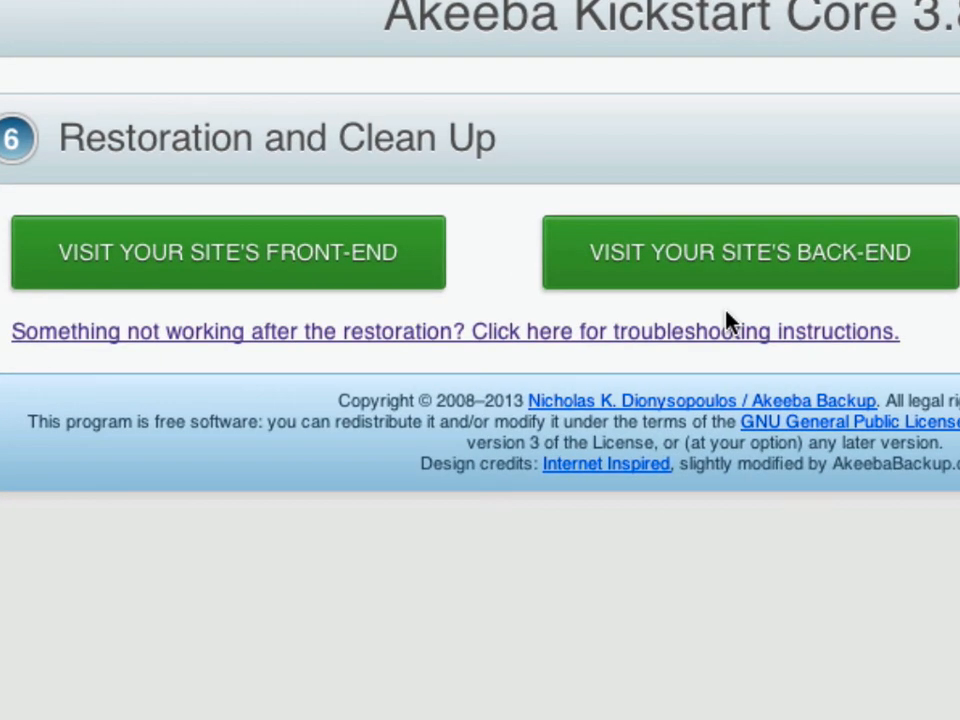
- Open Akeeba's post-restoration troubleshooting guide, scroll its issues, then view the site's Page 3
click(726, 331)
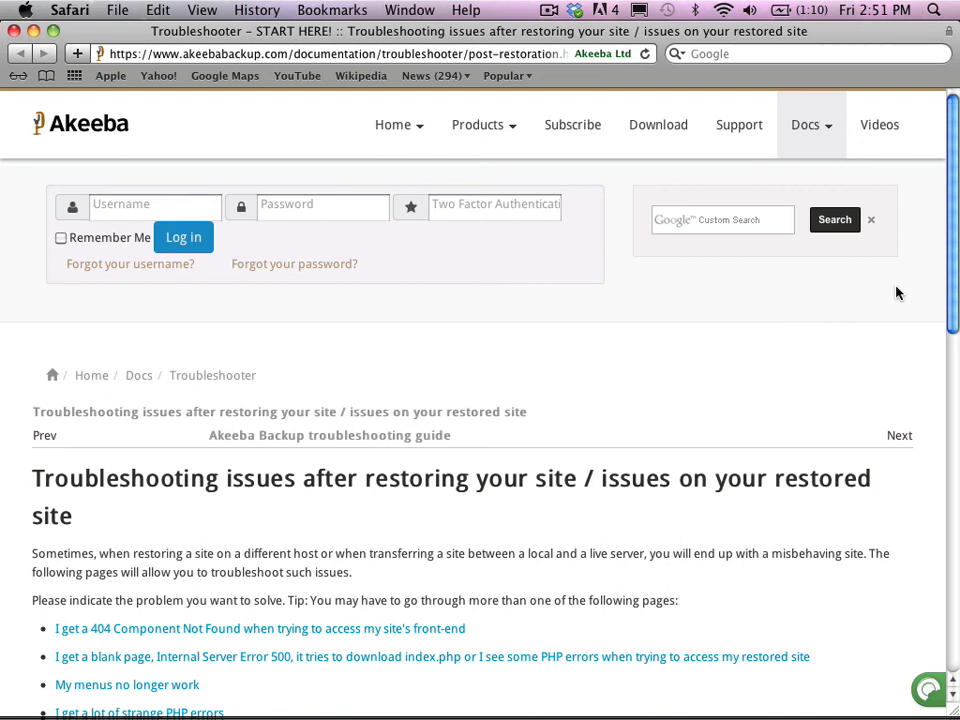
drag(949, 281, 955, 407)
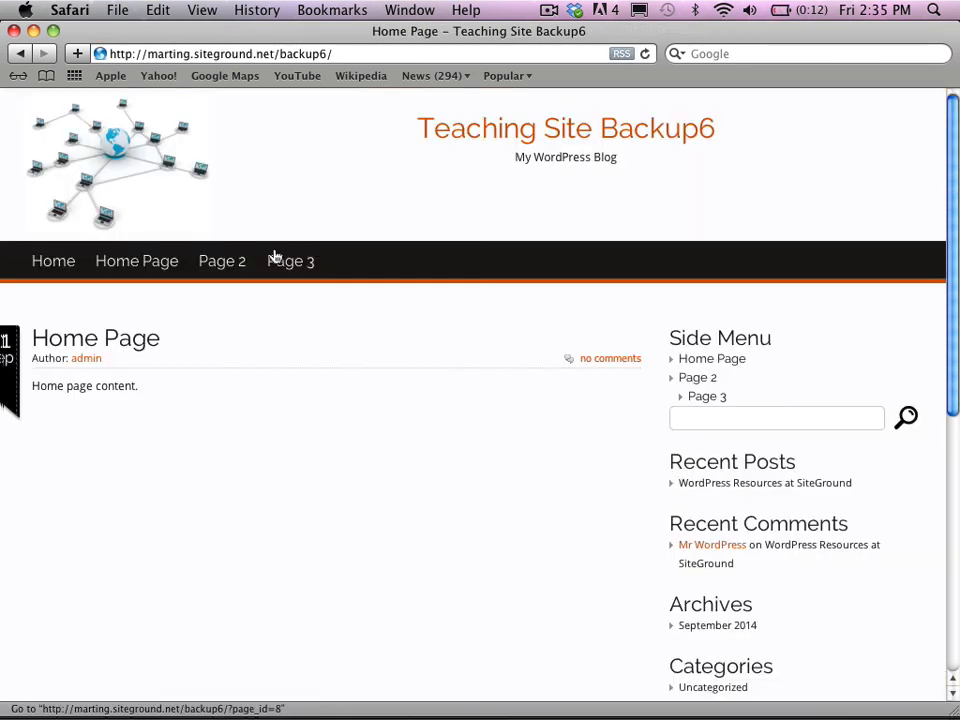
click(281, 263)
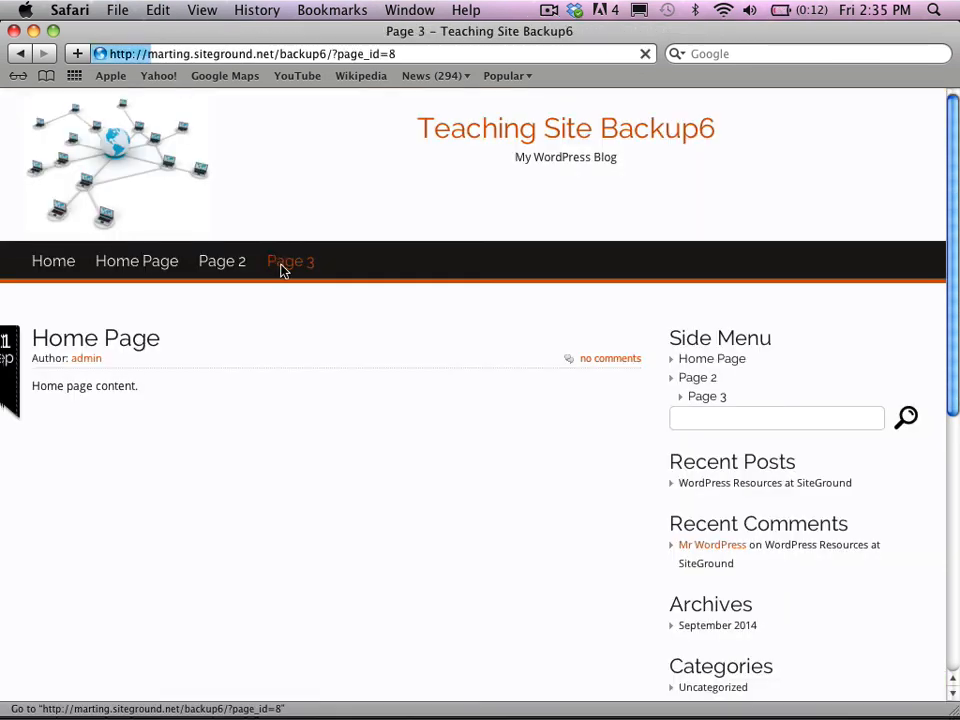
- Log in as admin at the site's wp-admin URL to reach the WordPress Dashboard
click(73, 263)
click(346, 53)
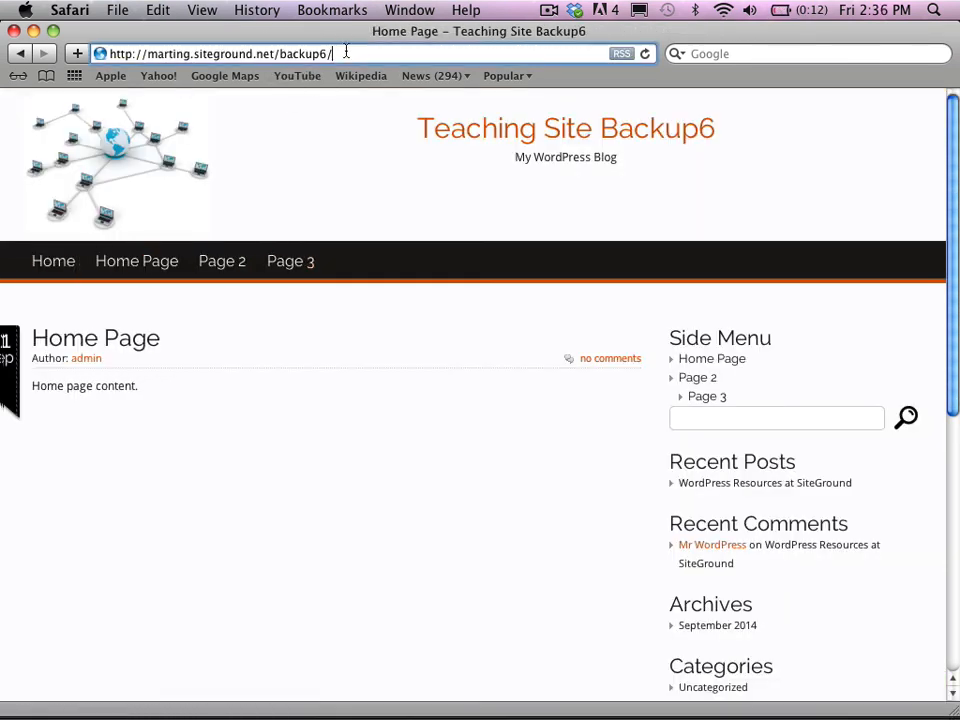
text(wp)
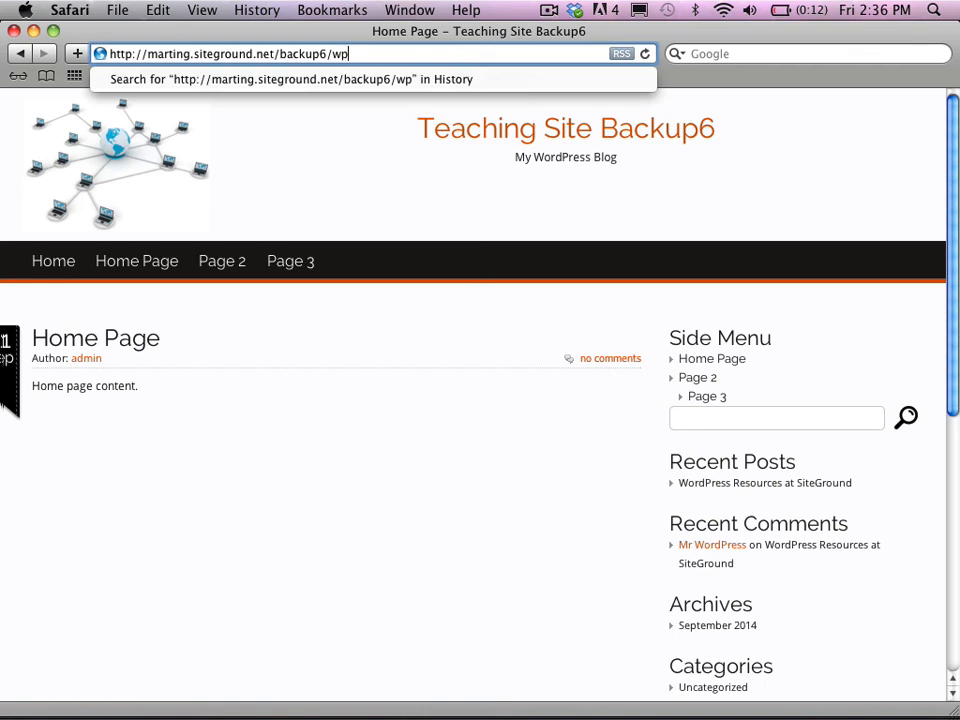
text(-admin)
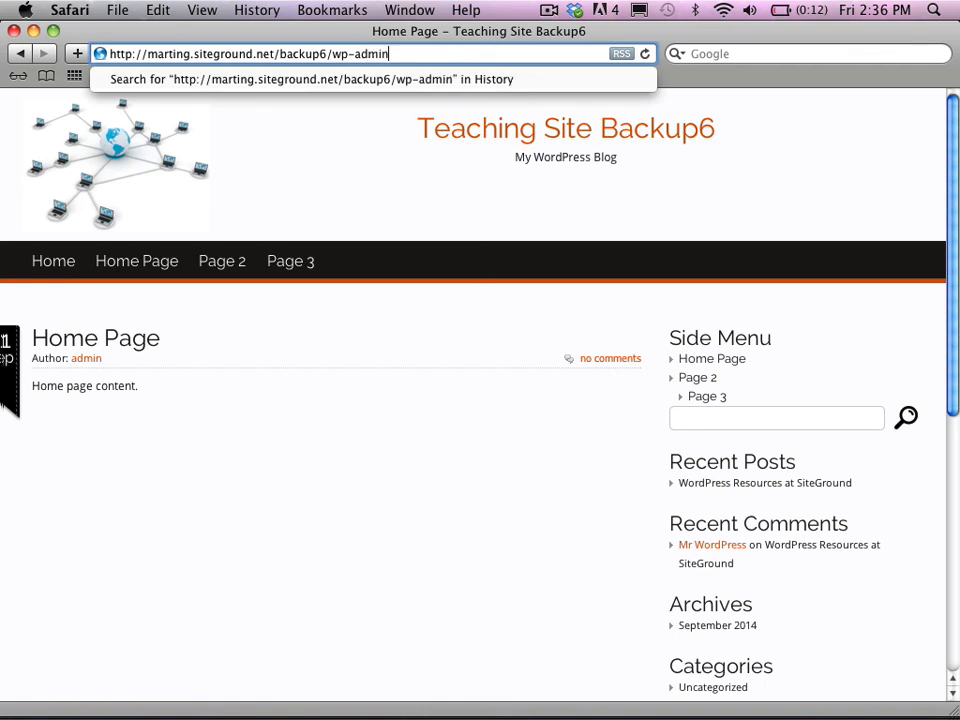
key(Return)
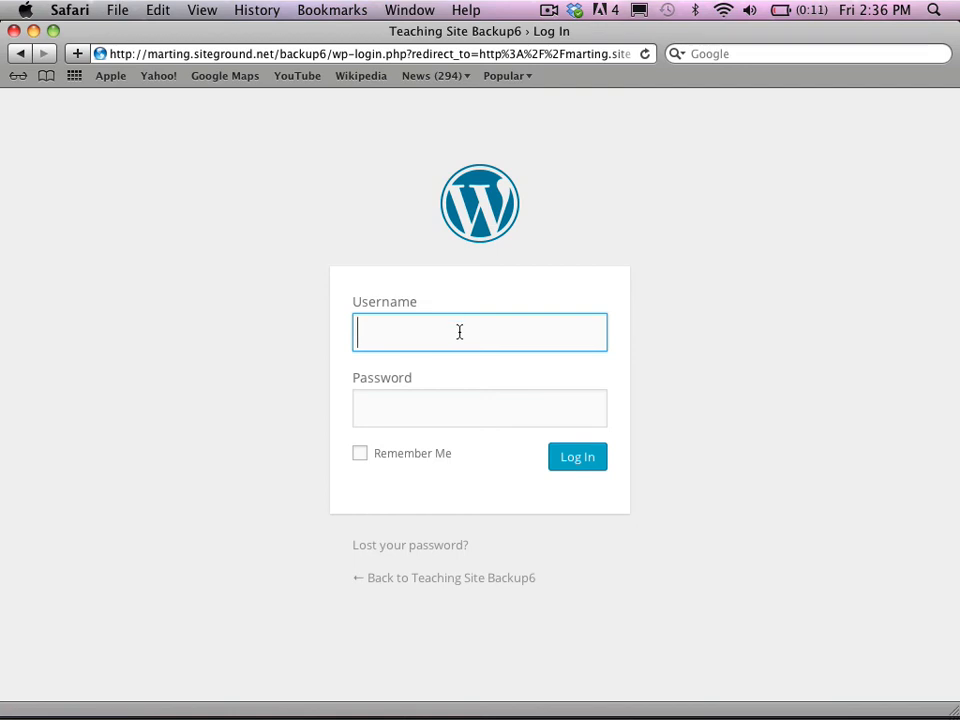
text(admin)
click(441, 408)
text(•••••••)
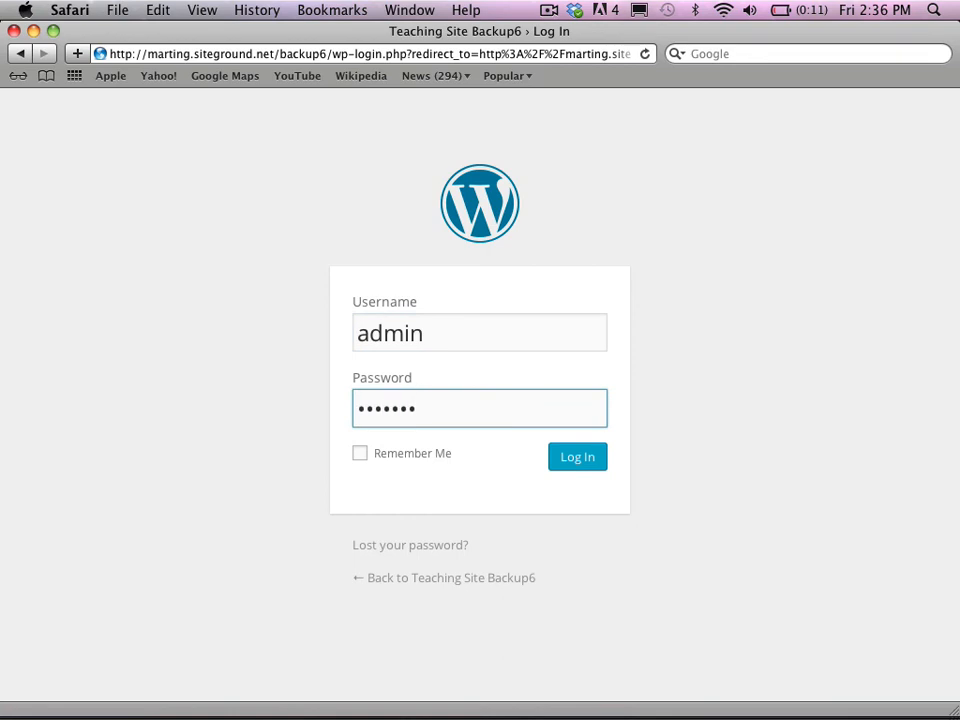
key(Return)
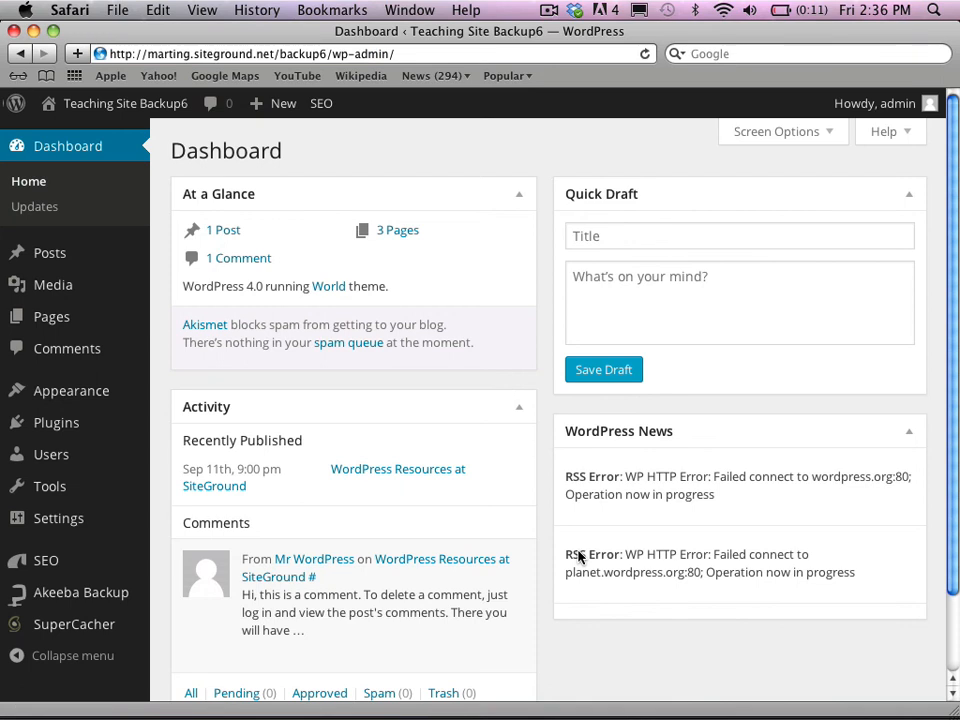
- Open the Themes page showing World as the active theme, then go to the Media Library
mouse_move(57, 291)
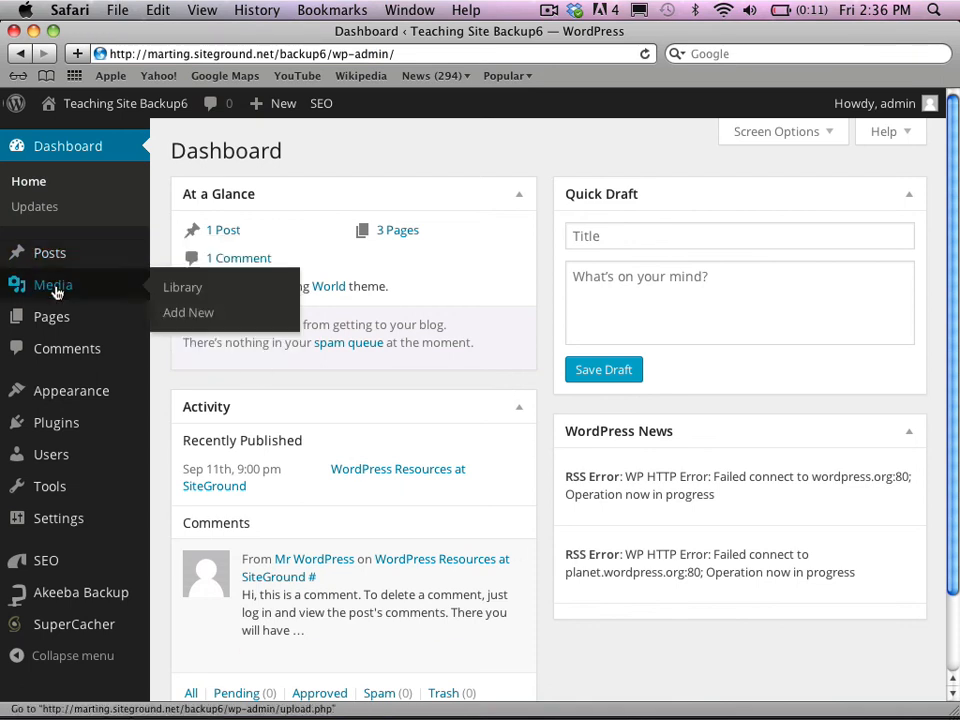
mouse_move(60, 400)
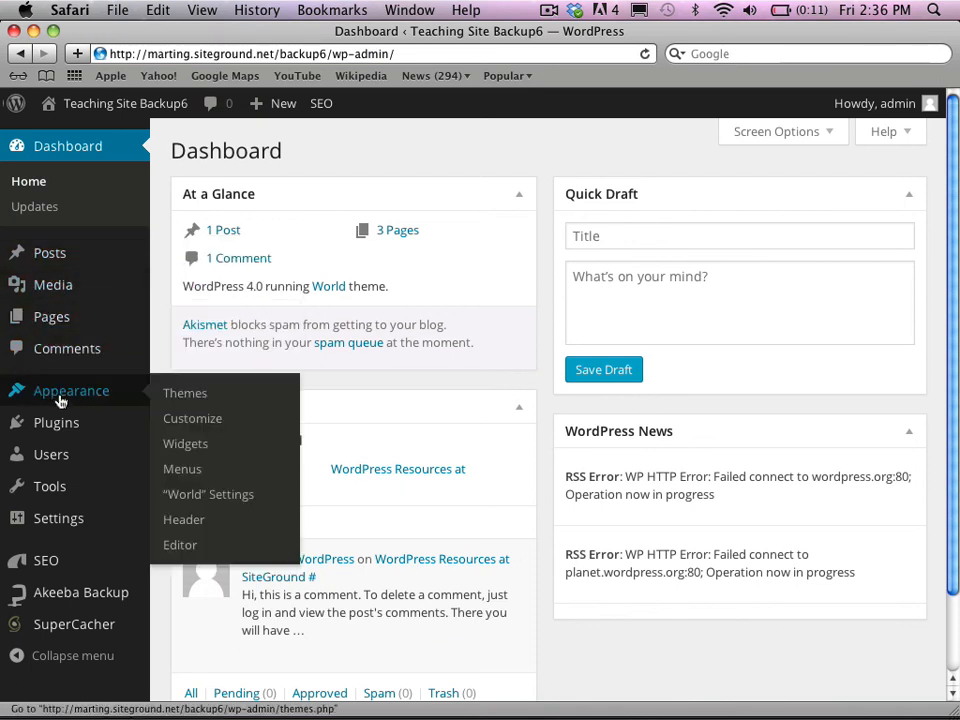
mouse_move(60, 428)
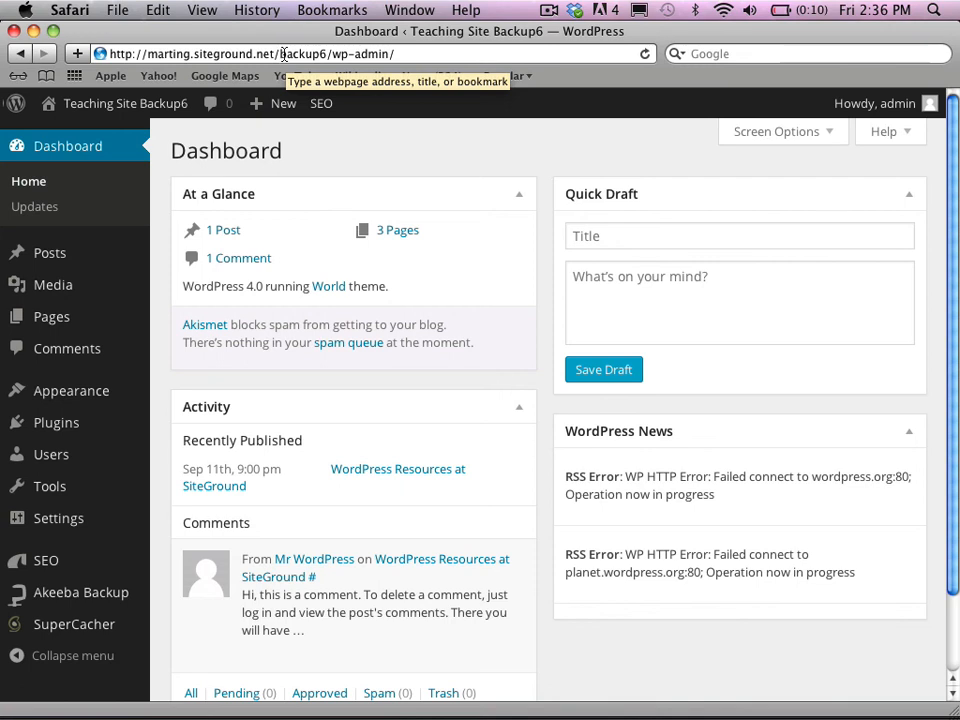
mouse_move(55, 262)
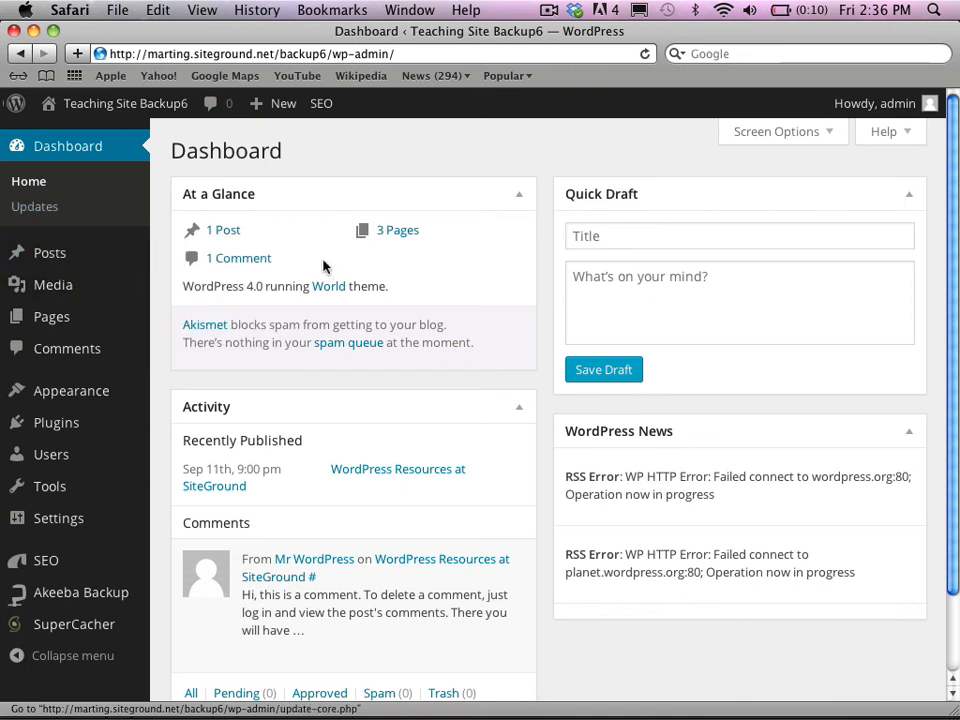
click(79, 400)
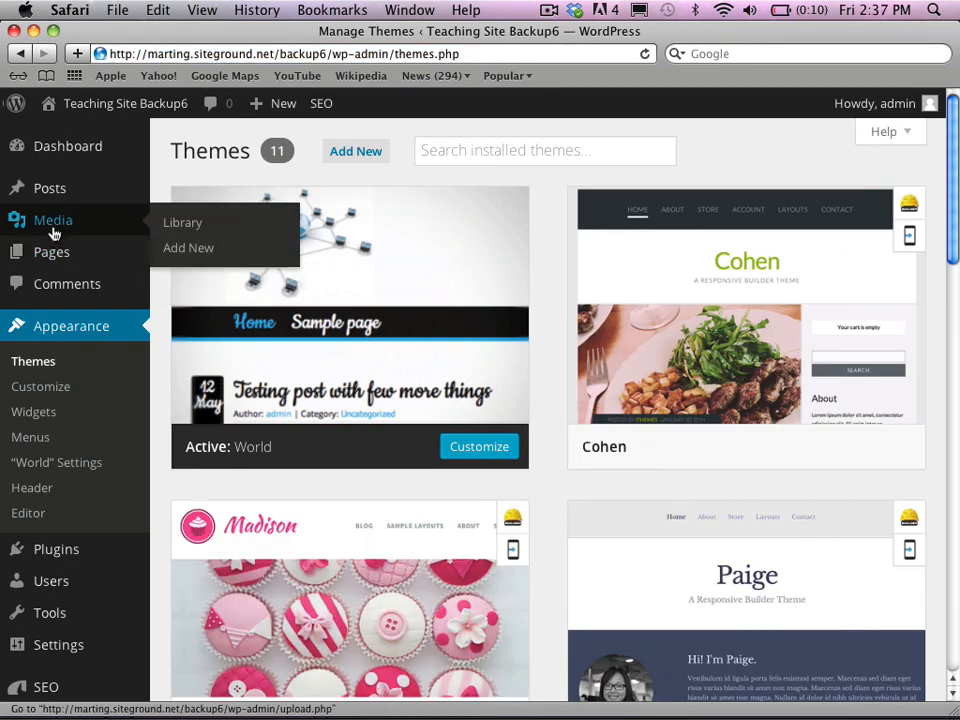
click(21, 228)
click(54, 233)
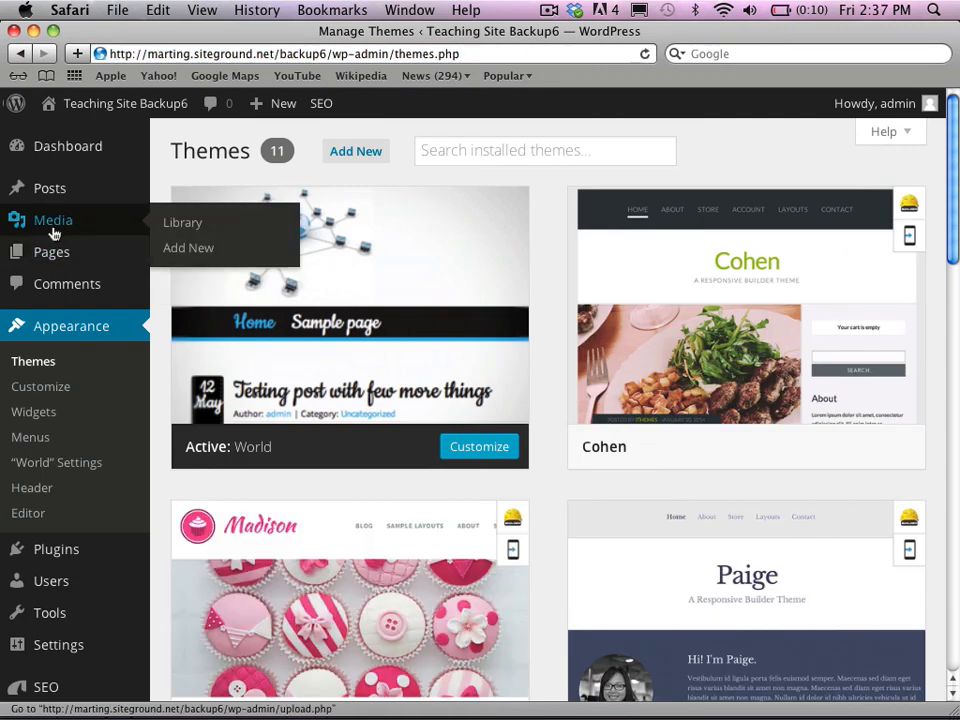